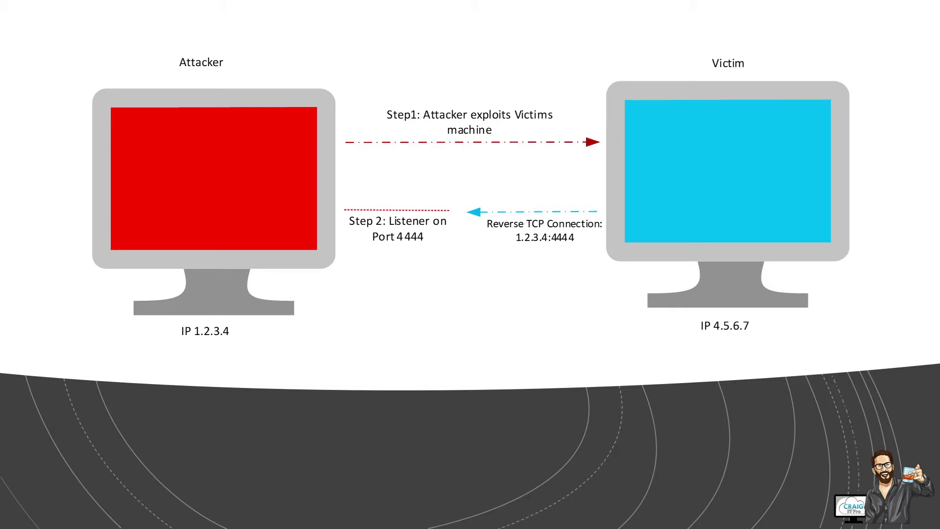
# Step: Advance the slideshow from the reverse TCP connection diagram to the Group Policy slide
pyautogui.click(860, 276)
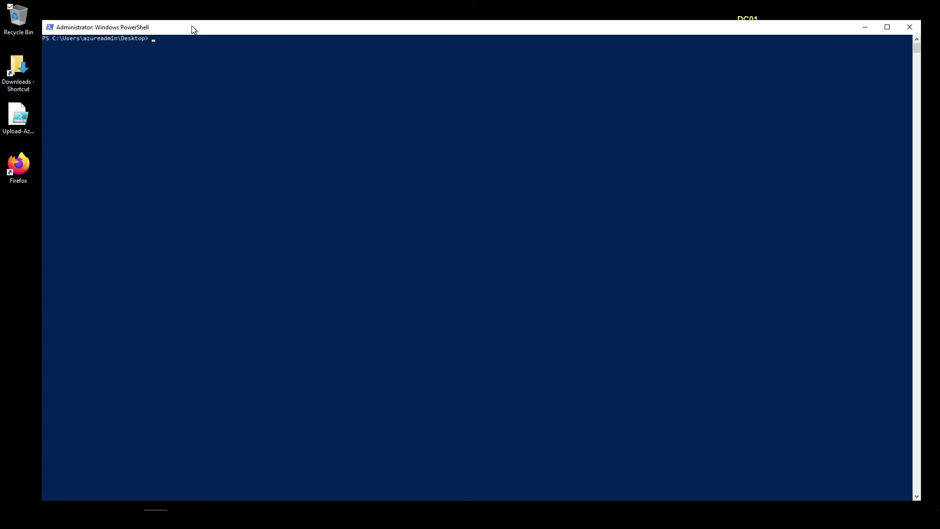
# Step: Run Get-NetTCPConnection to list all TCP connections and scroll up through the output
pyautogui.click(185, 72)
pyautogui.write('get-nettcpc')
pyautogui.press('Tab')
pyautogui.press('Return')
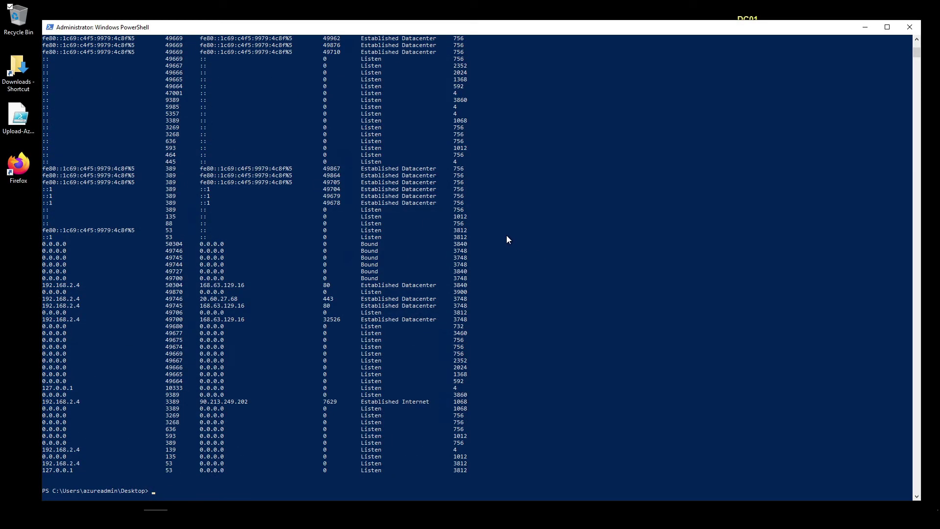
pyautogui.scroll(2, 434, 246)
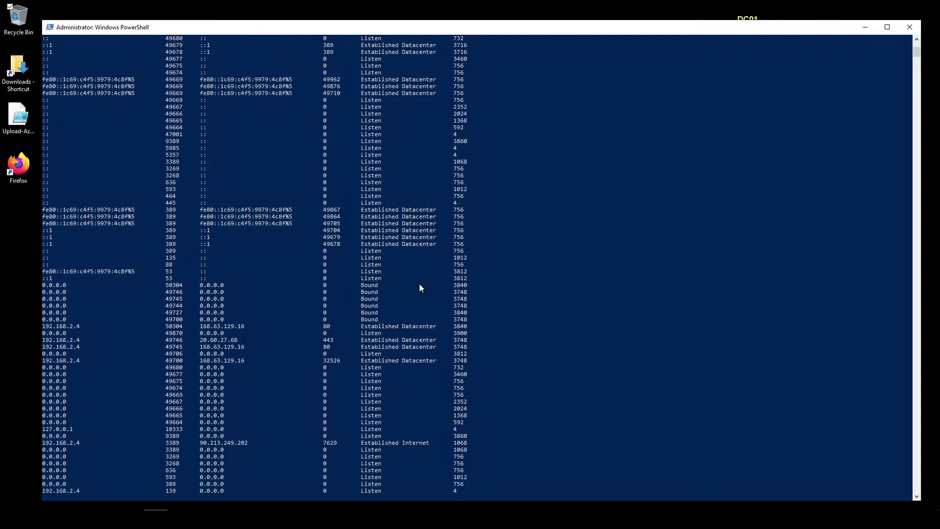
pyautogui.scroll(4, 420, 288)
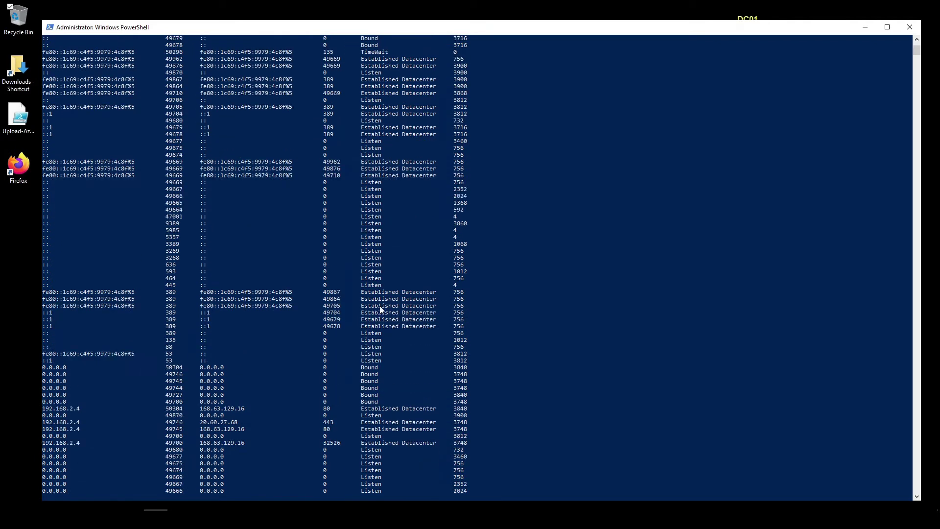
pyautogui.scroll(4, 381, 309)
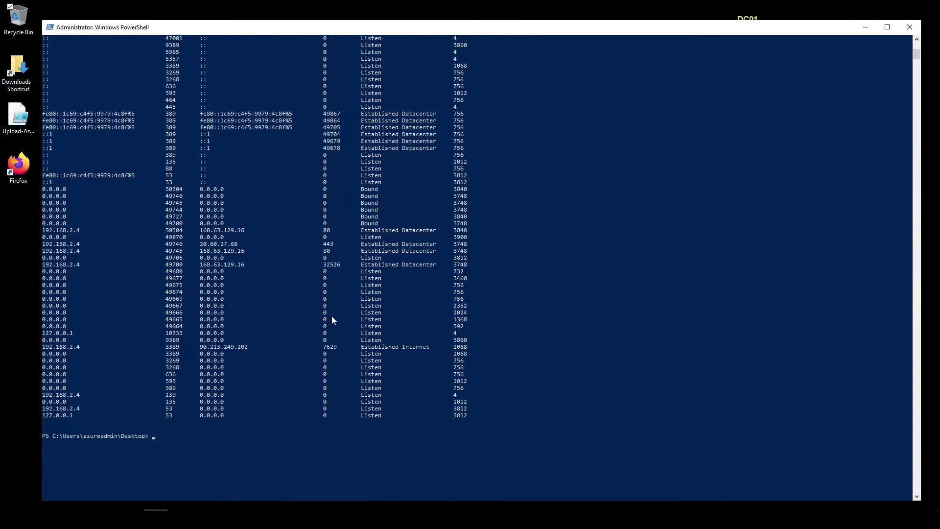
# Step: Rerun Get-NetTCPConnection -State Established, selecting LocalAddress, LocalPort, RemoteAddress and RemotePort
pyautogui.scroll(-6, 313, 342)
pyautogui.press('Up')
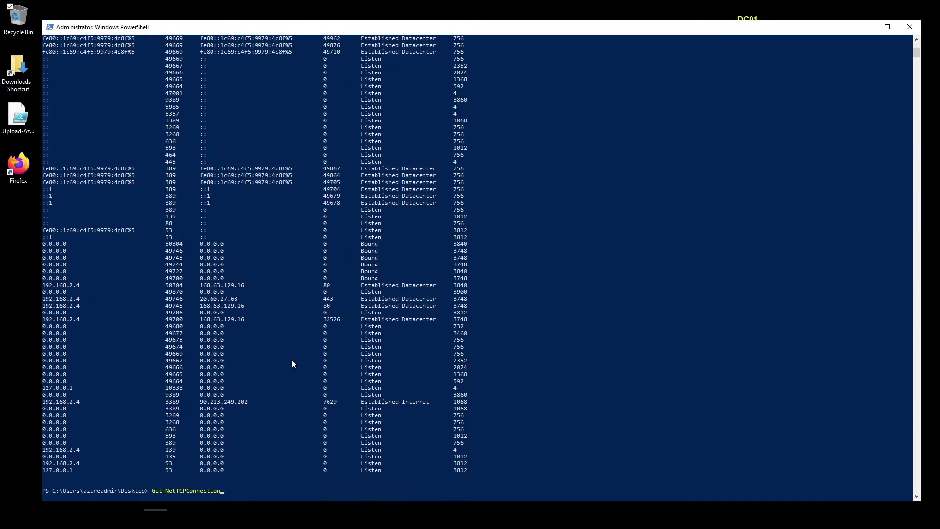
pyautogui.write('-State Est')
pyautogui.press('Tab')
pyautogui.write('| select LocalAddress, LocalAddress')
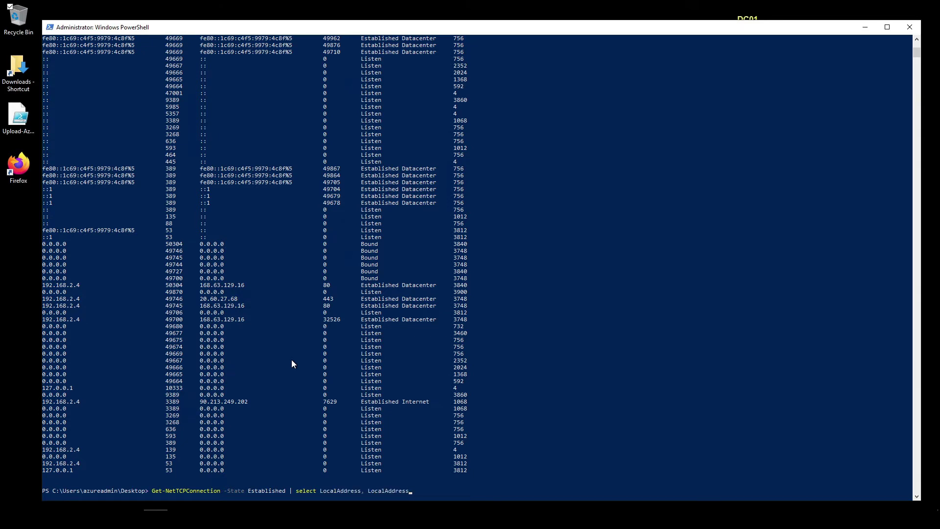
pyautogui.press('Tab')
pyautogui.write(', Remote')
pyautogui.press('Tab')
pyautogui.write('Remote')
pyautogui.press('Tab')
pyautogui.press('Tab')
pyautogui.press('Return')
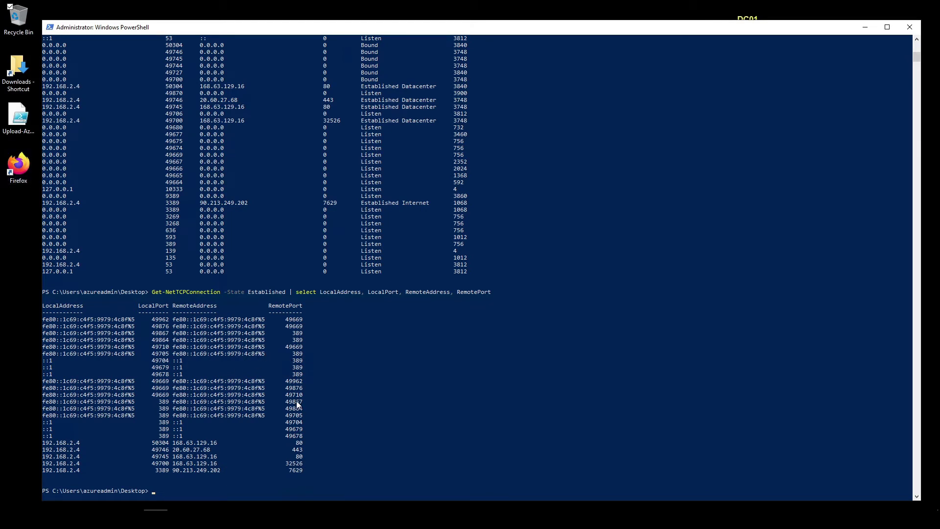
pyautogui.scroll(-1, 297, 401)
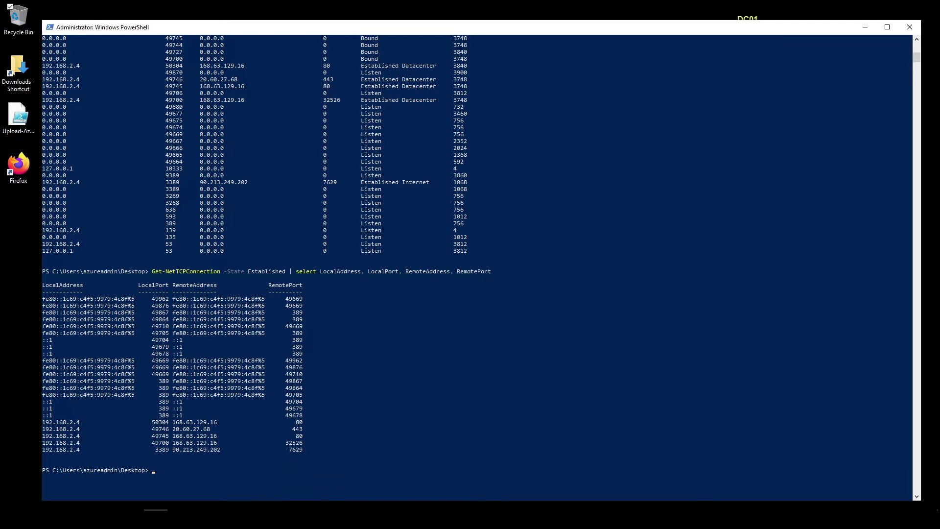
# Step: Paste and run the established-connections pipeline that adds Path, Hash and User columns
pyautogui.click(305, 477)
pyautogui.click(492, 405)
pyautogui.press('Escape')
pyautogui.click(266, 435)
pyautogui.press('Escape')
pyautogui.press('Return')
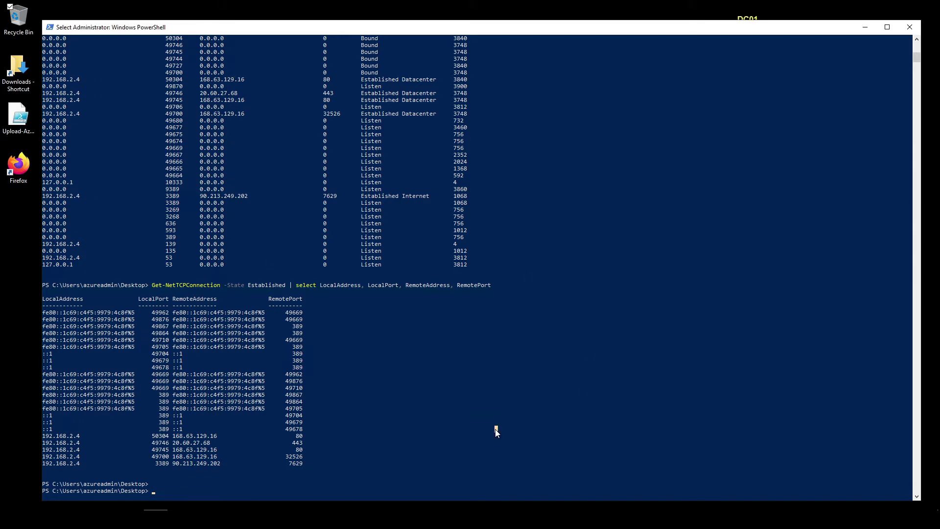
pyautogui.rightClick(495, 429)
pyautogui.press('Return')
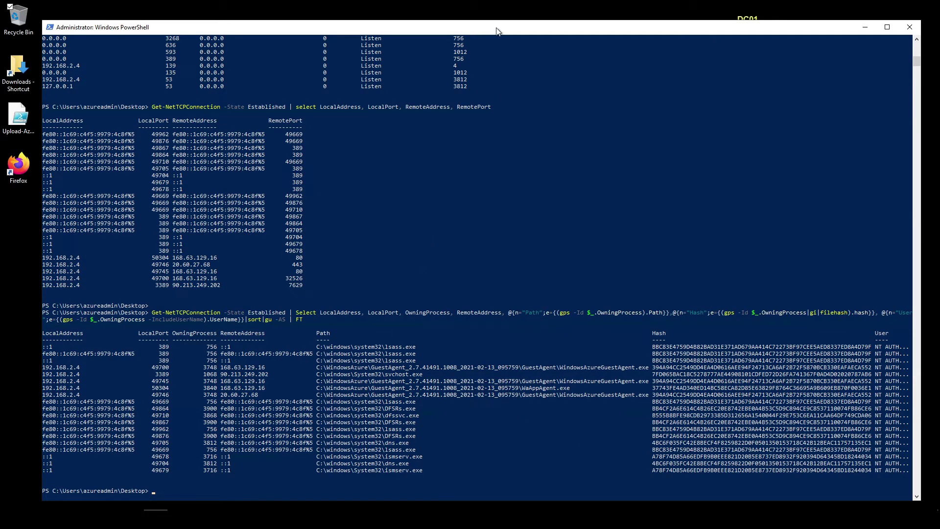
pyautogui.moveTo(489, 31); pyautogui.dragTo(465, 30)
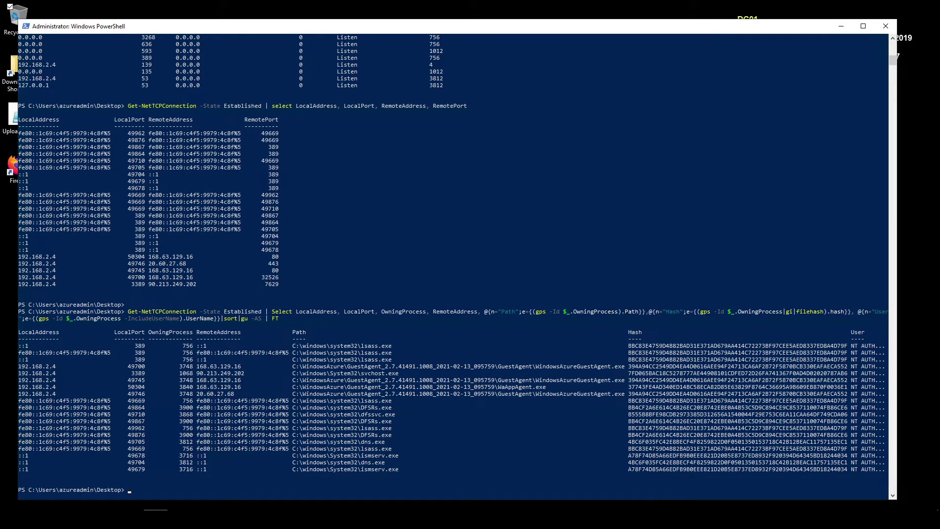
# Step: Change the pipeline to Export-Csv .\OS_info.csv -NoTypeInformation and run it
pyautogui.click(295, 456)
pyautogui.press('Up')
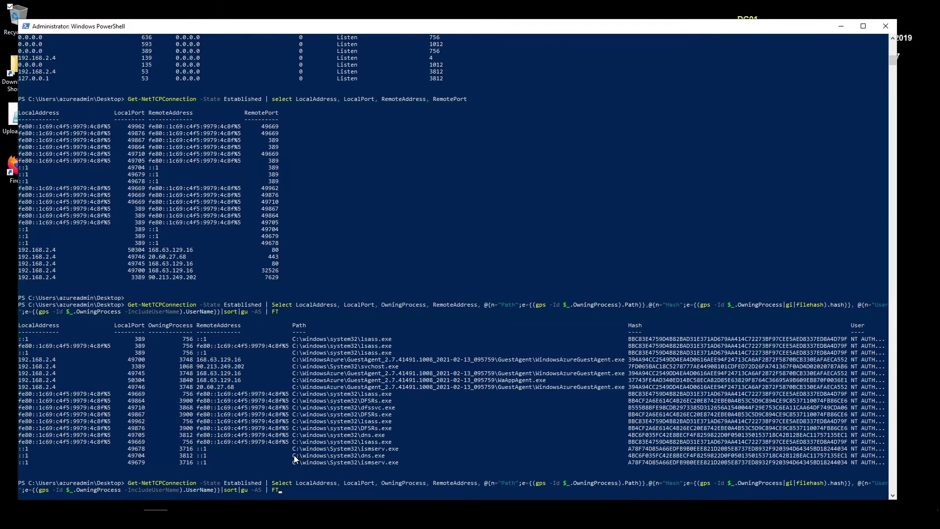
pyautogui.press('BackSpace')
pyautogui.press('BackSpace')
pyautogui.write('export-csv.\\OS_infocs')
pyautogui.press('BackSpace')
pyautogui.press('BackSpace')
pyautogui.write('.csv -Noty')
pyautogui.press('Tab')
pyautogui.press('Return')
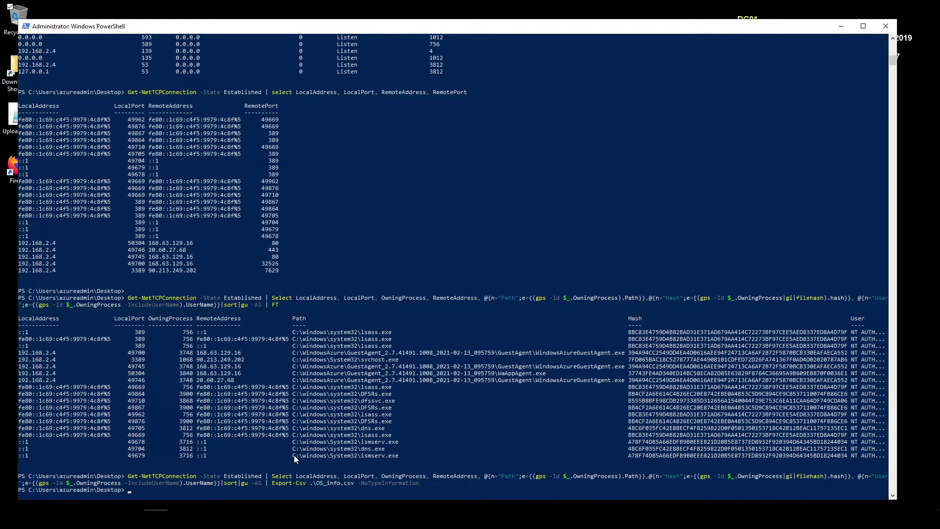
pyautogui.moveTo(155, 25); pyautogui.dragTo(169, 25)
# Step: Open OS_info.csv, preview its columns in the enlarged Text Import dialog, and accept the import
pyautogui.doubleClick(13, 221)
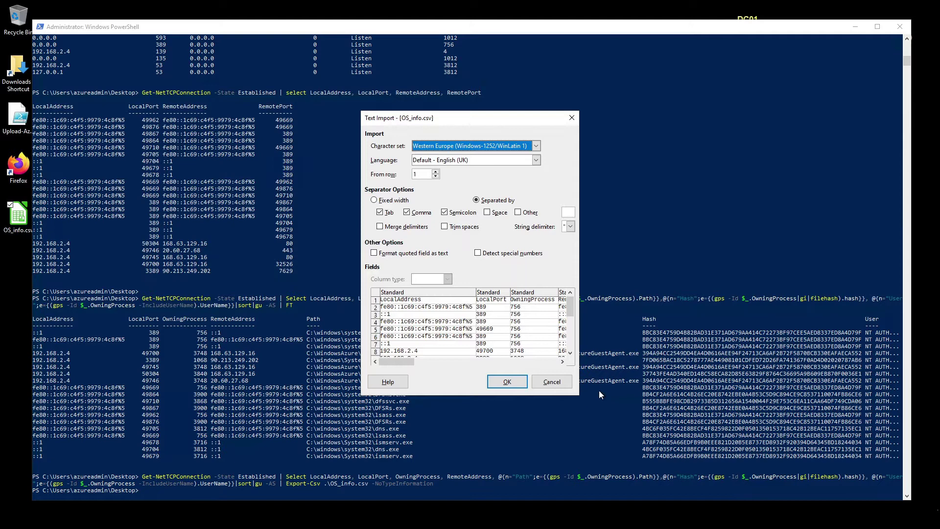
pyautogui.moveTo(581, 395); pyautogui.dragTo(763, 415)
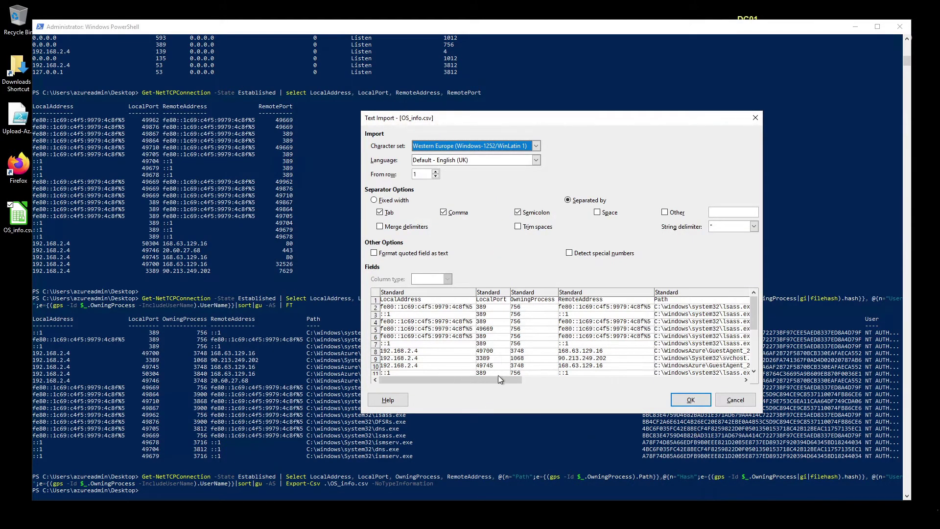
pyautogui.moveTo(507, 380); pyautogui.dragTo(403, 381)
pyautogui.click(690, 400)
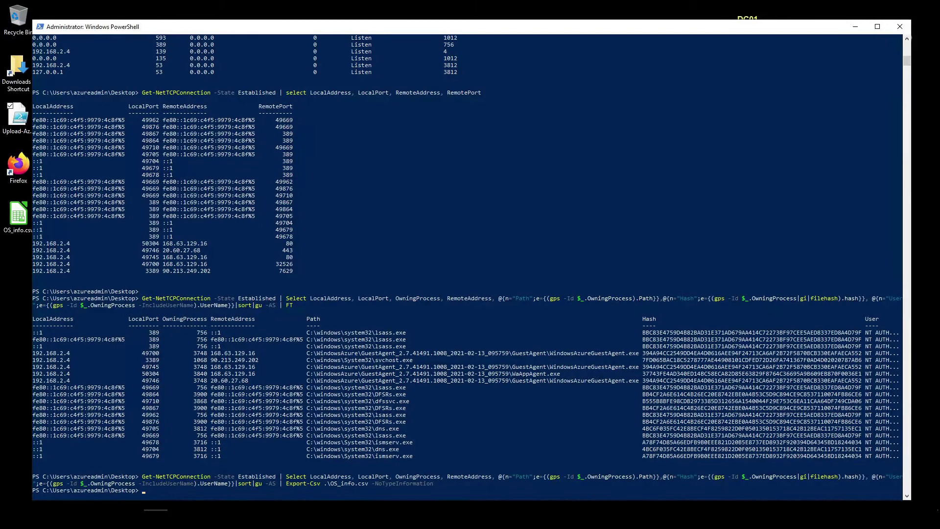
# Step: Review the Upload-AzMonitorLog.ps1 script in PowerShell ISE
pyautogui.hotkey('alt', 'Tab')
pyautogui.click(579, 215)
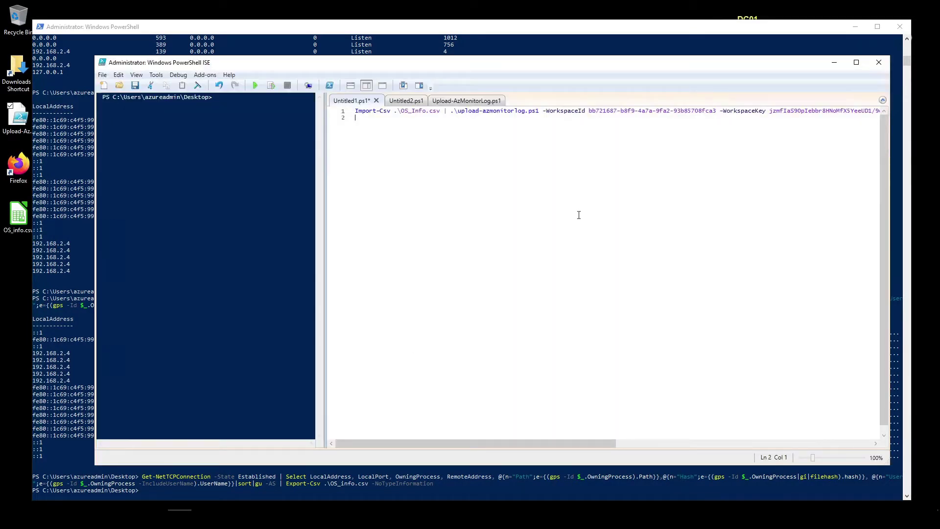
pyautogui.click(360, 111)
pyautogui.click(463, 100)
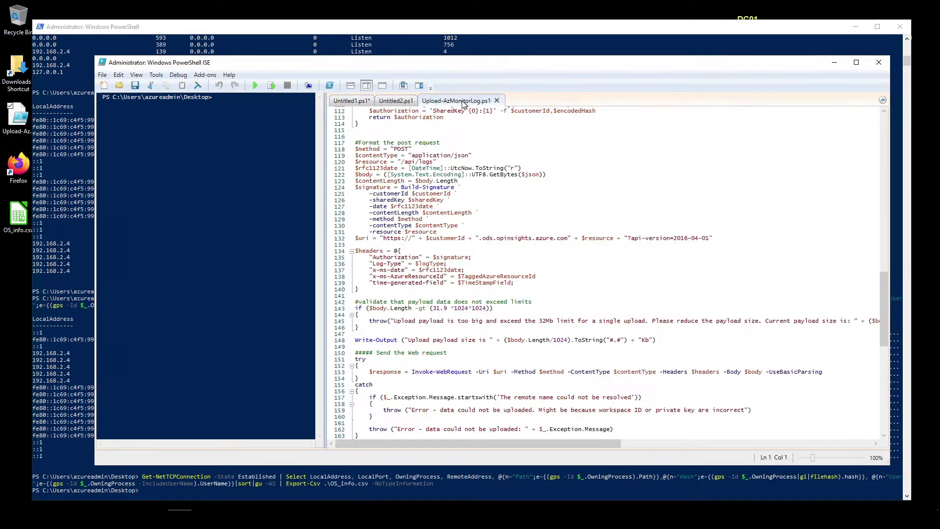
pyautogui.scroll(3, 480, 247)
pyautogui.scroll(20, 480, 247)
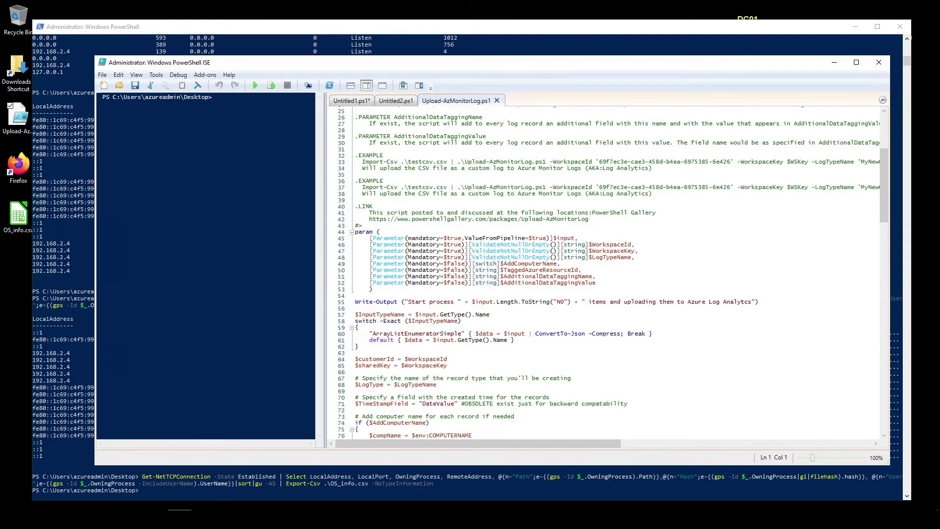
# Step: Run the Import-Csv upload line in Untitled1.ps1 to send OS_info.csv's 21 rows
pyautogui.click(351, 101)
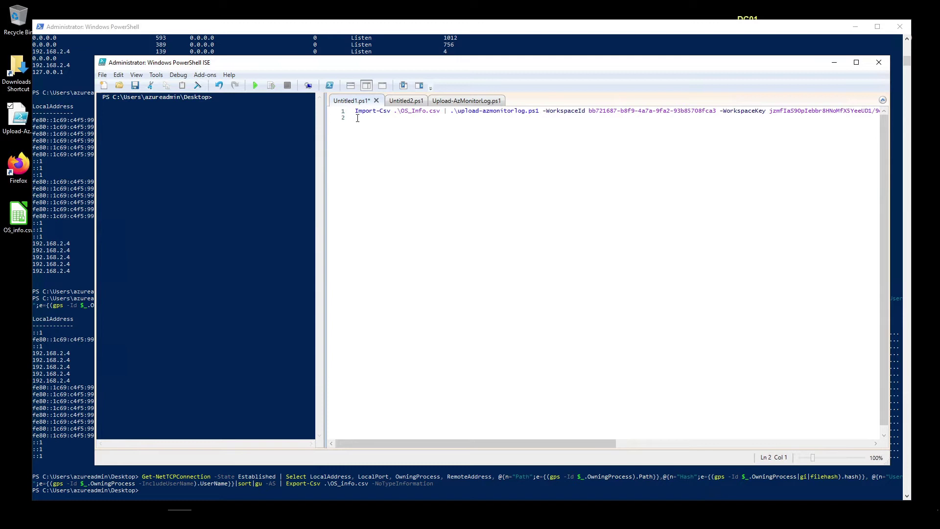
pyautogui.moveTo(357, 118); pyautogui.dragTo(356, 111)
pyautogui.click(272, 85)
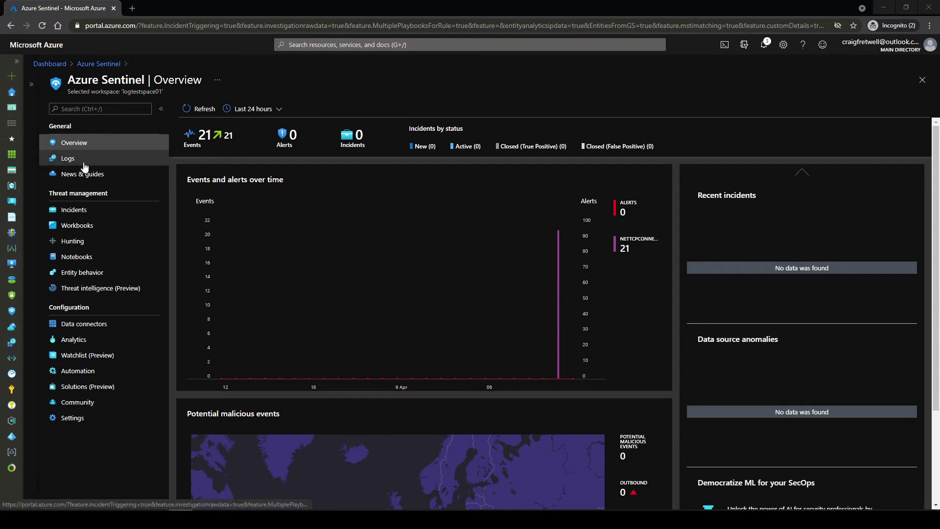
# Step: Open Logs for the logtestspace01 workspace in Azure Sentinel and choose Get Started
pyautogui.click(67, 158)
pyautogui.click(566, 284)
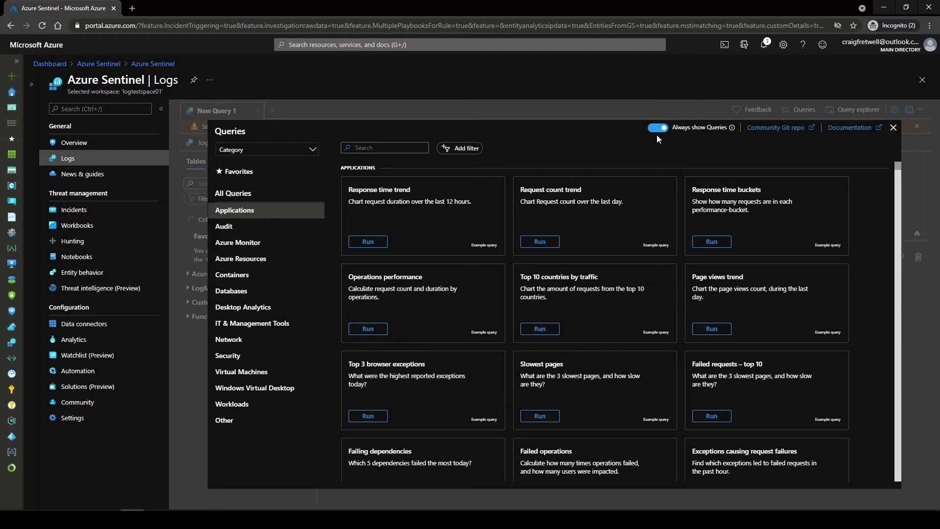
# Step: Turn off Always show Queries, close the Queries gallery, and expand Custom Logs
pyautogui.click(658, 128)
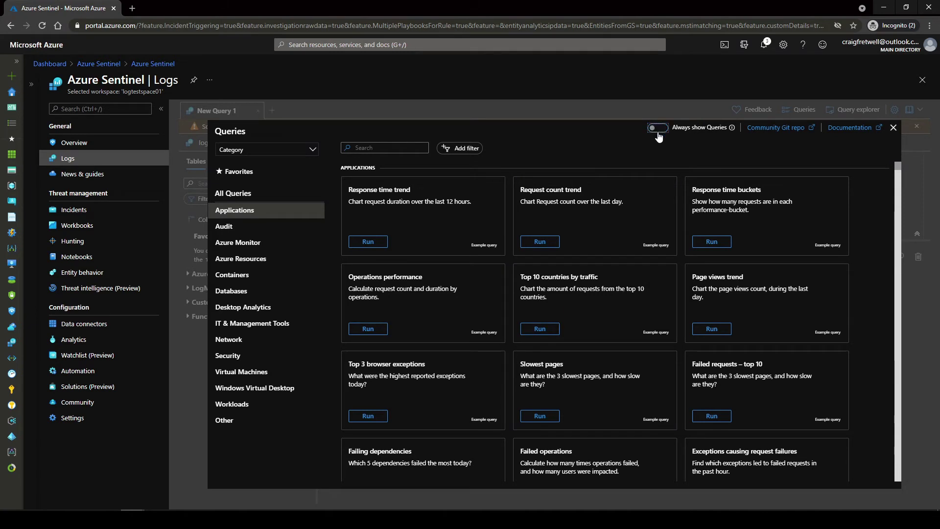
pyautogui.click(895, 128)
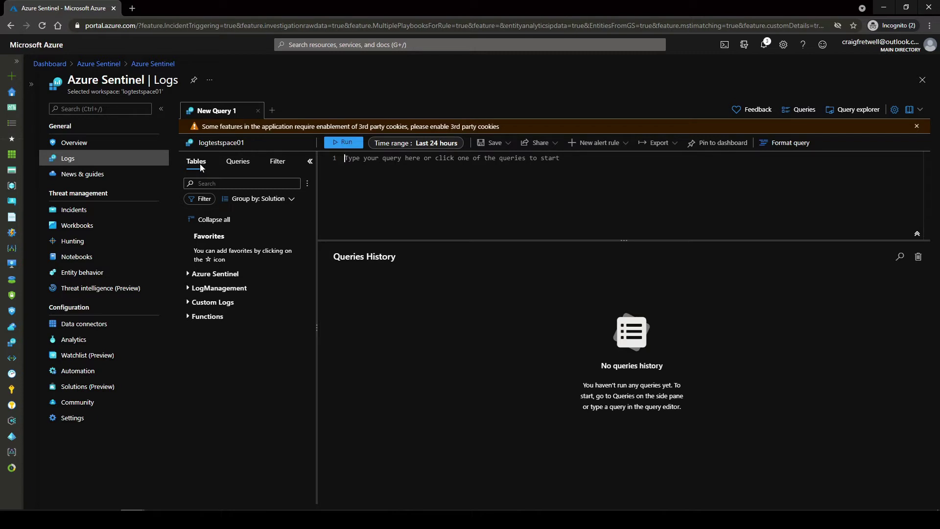
pyautogui.click(188, 303)
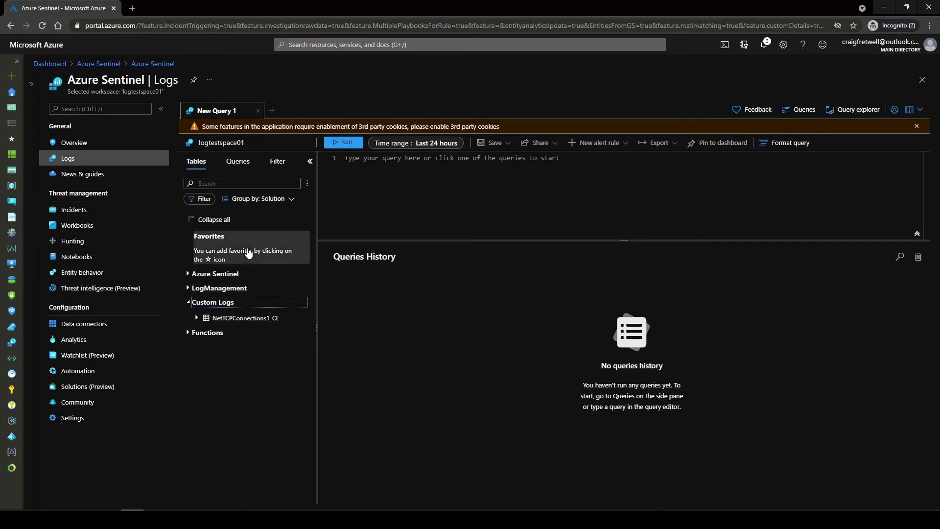
# Step: Query the NetTCPConnections1_CL table to list its records
pyautogui.click(370, 200)
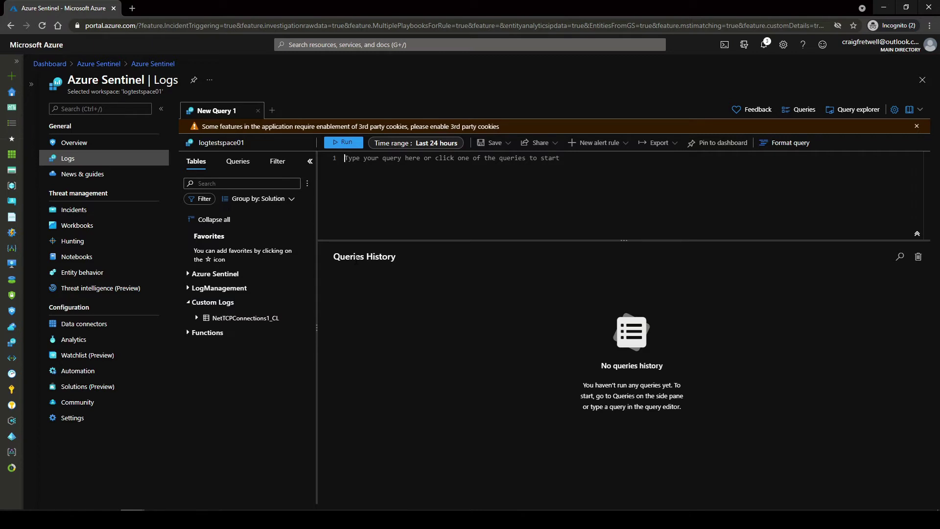
pyautogui.write('Net')
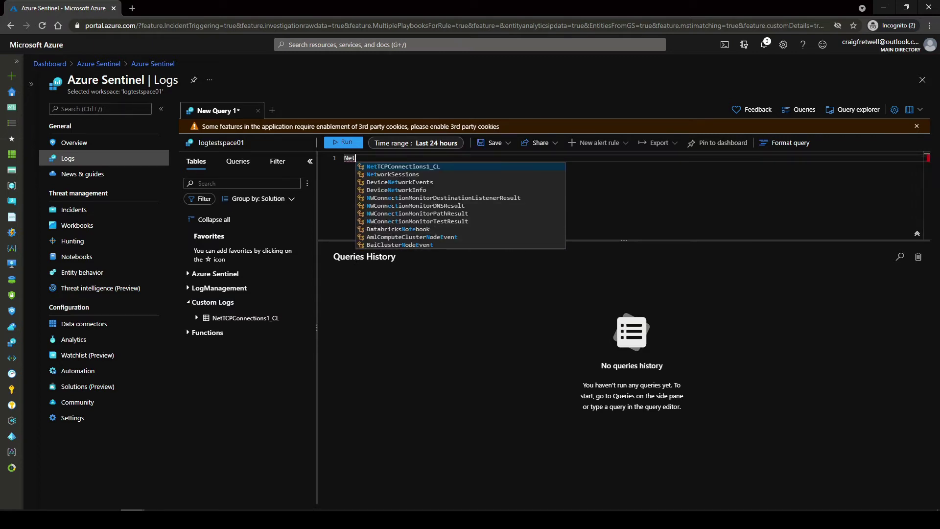
pyautogui.press('Return')
pyautogui.press('Return')
pyautogui.press('BackSpace')
pyautogui.press('BackSpace')
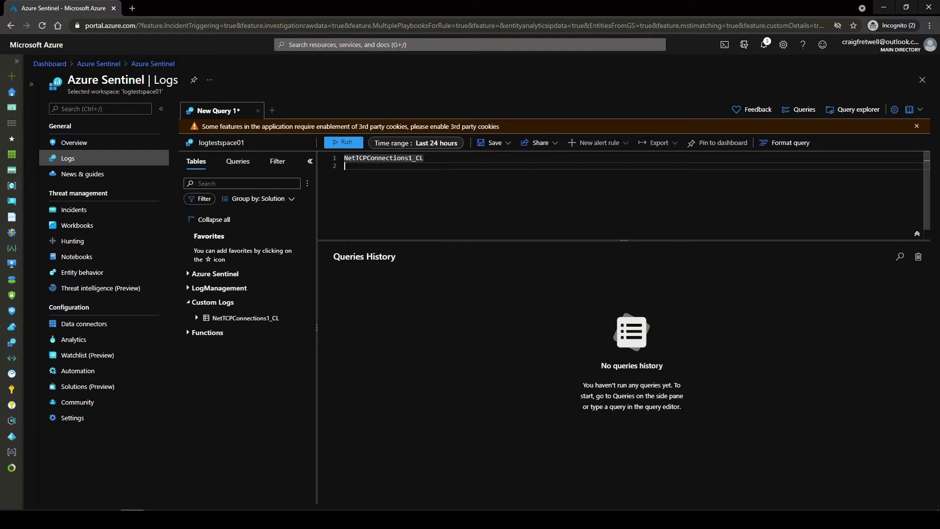
pyautogui.hotkey('shift', 'Return')
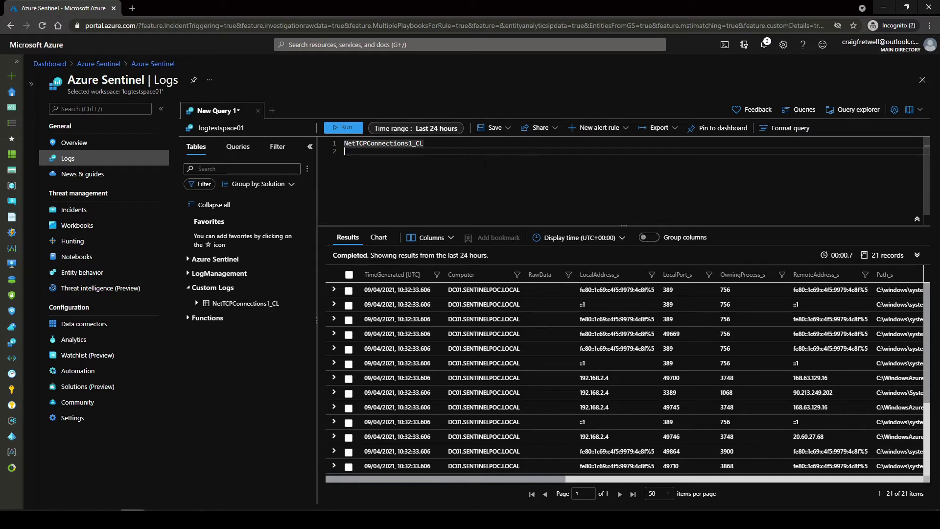
# Step: Filter on Path_s contains "powershell", then comment the filter out and rerun
pyautogui.write('| where ')
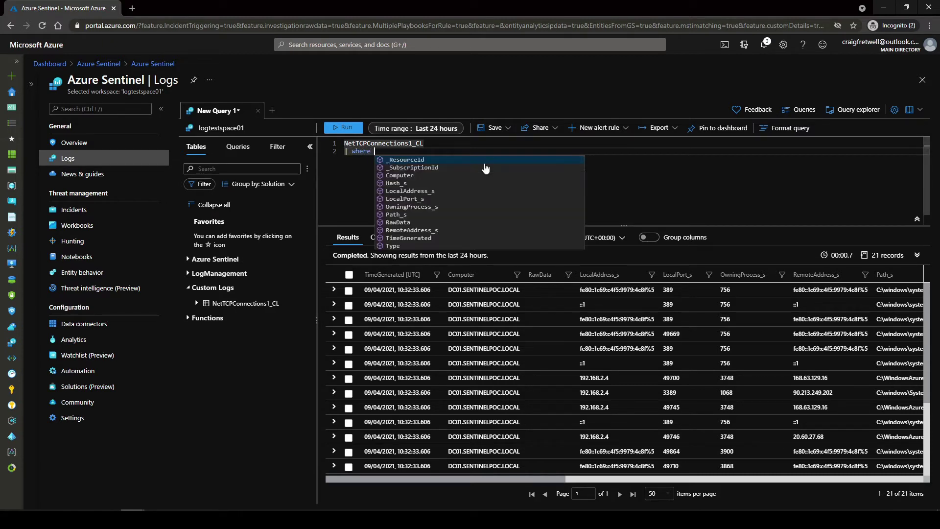
pyautogui.write('Path_s ')
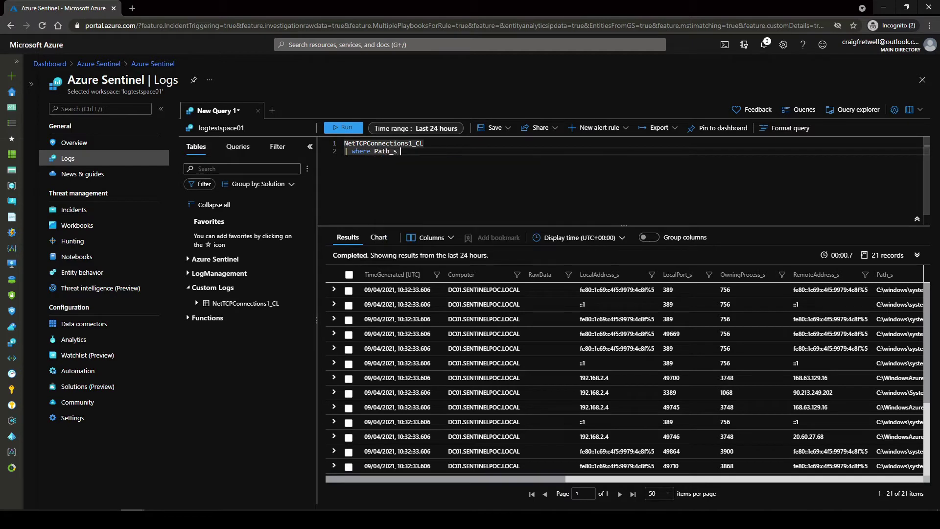
pyautogui.write('contains "powershell')
pyautogui.hotkey('shift', 'Return')
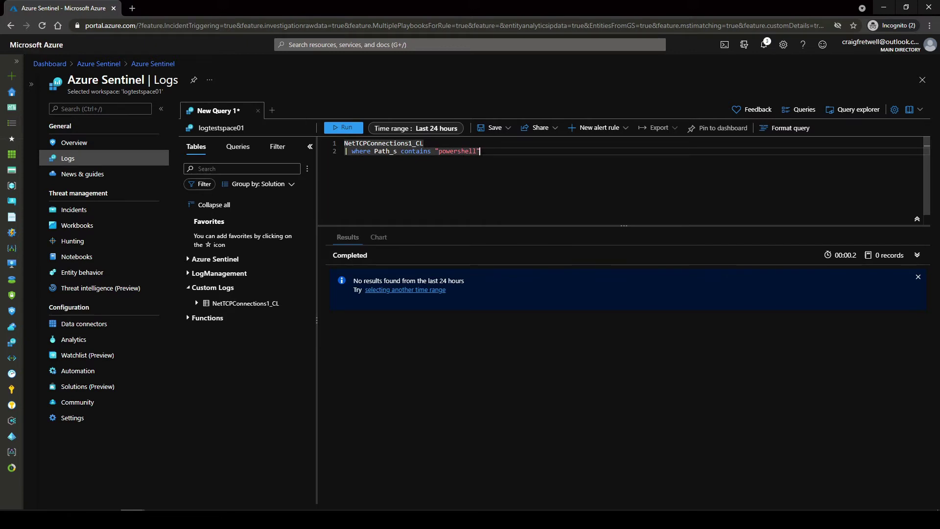
pyautogui.write('//')
pyautogui.hotkey('shift', 'Return')
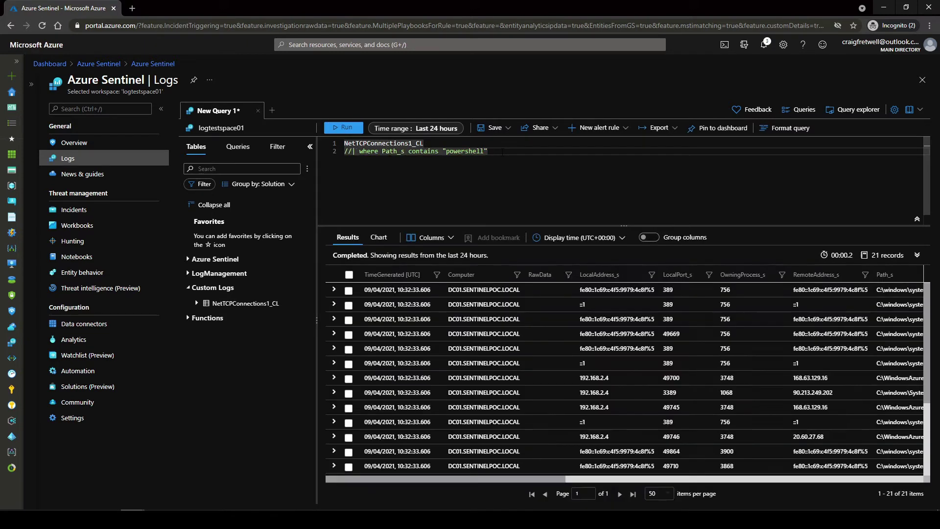
# Step: Uncomment the Path_s filter and replace powershell with lsass
pyautogui.moveTo(558, 477); pyautogui.dragTo(670, 477)
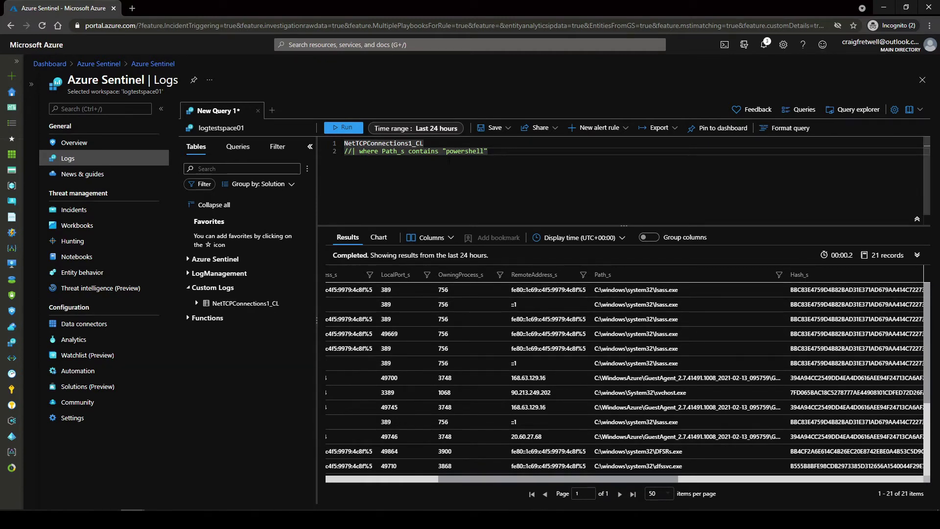
pyautogui.press('BackSpace')
pyautogui.press('BackSpace')
pyautogui.press('End')
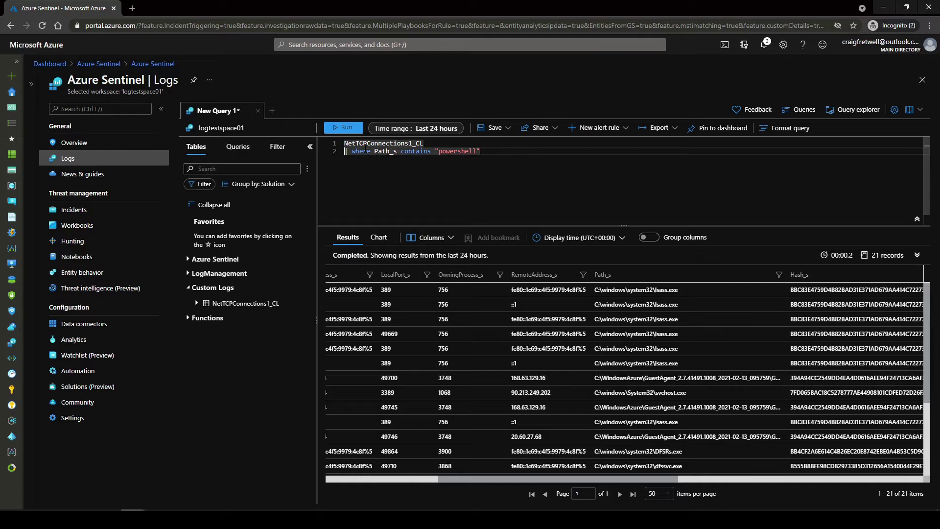
pyautogui.doubleClick(458, 150)
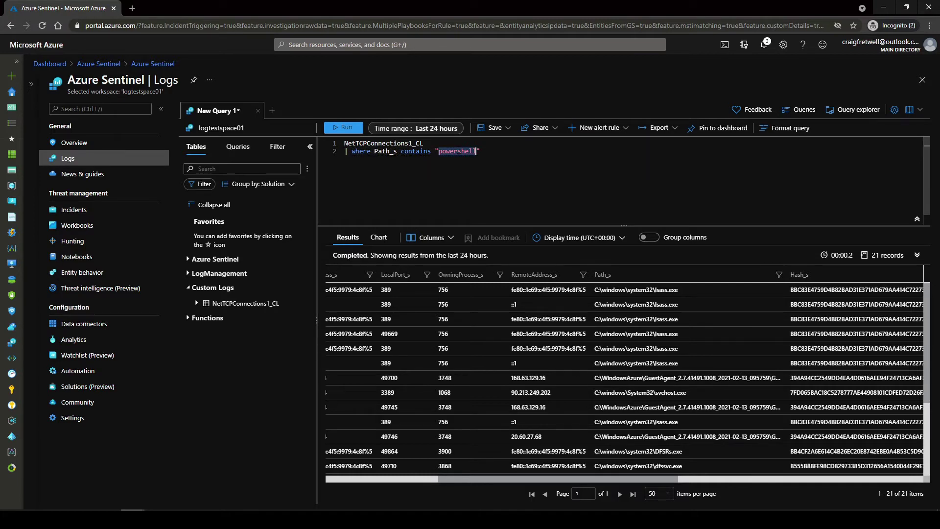
pyautogui.write('lsas')
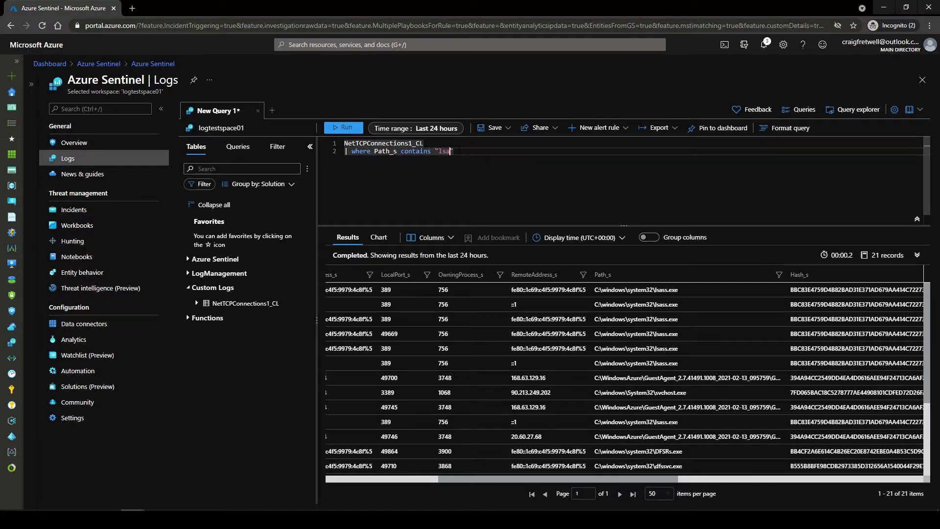
pyautogui.write('s')
pyautogui.hotkey('shift', 'Return')
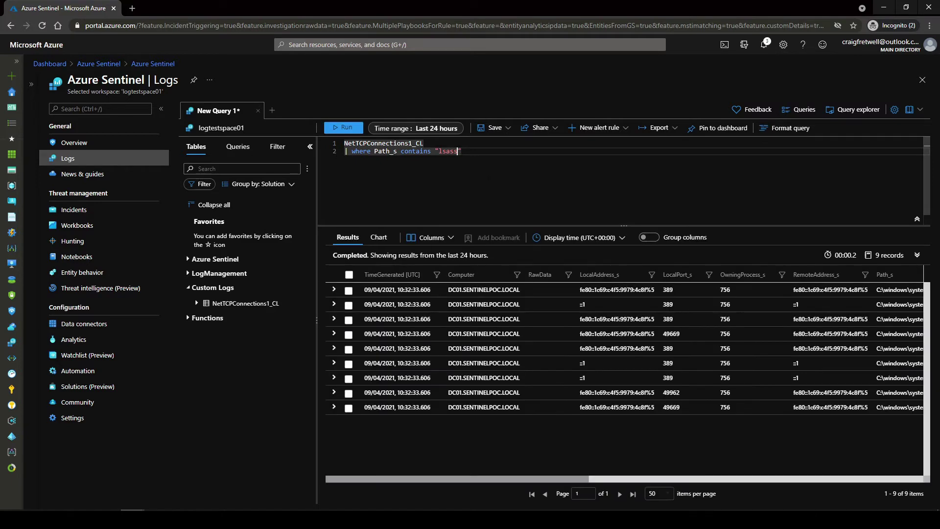
pyautogui.moveTo(586, 479); pyautogui.dragTo(796, 472)
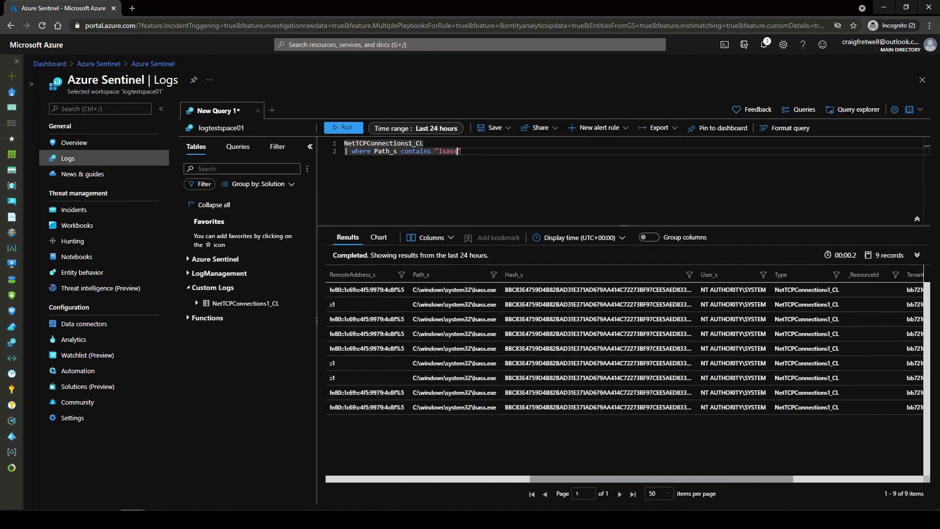
pyautogui.click(460, 151)
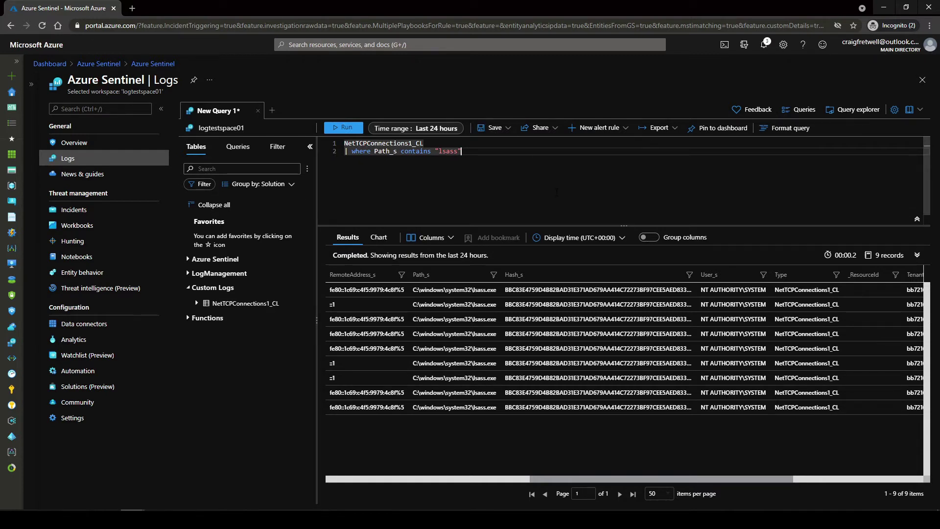
# Step: Switch to the DC01 remote session, minimize PowerShell ISE and the console, and open the desktop context menu
pyautogui.click(228, 510)
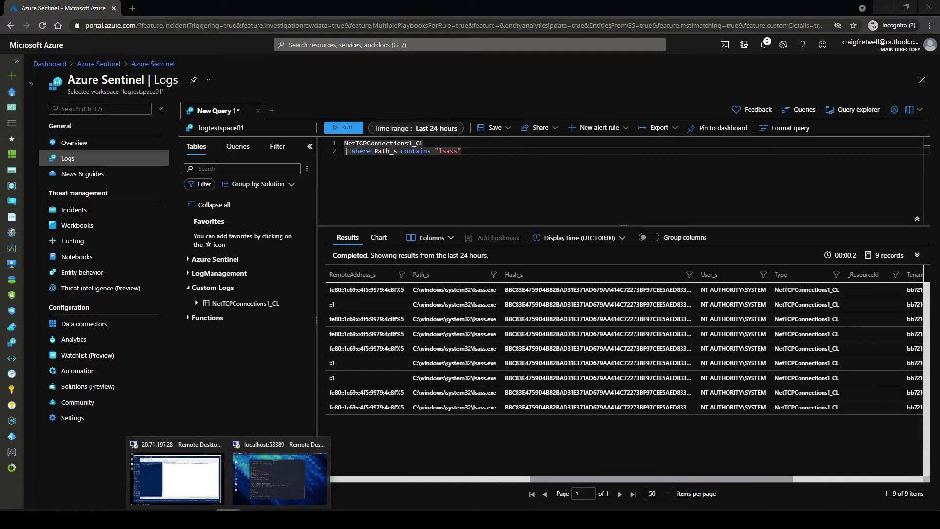
pyautogui.click(201, 468)
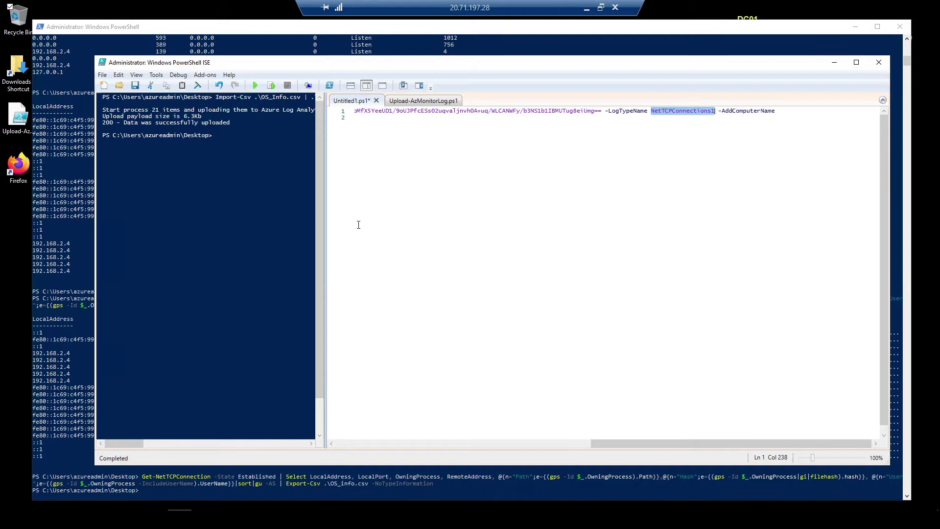
pyautogui.click(834, 62)
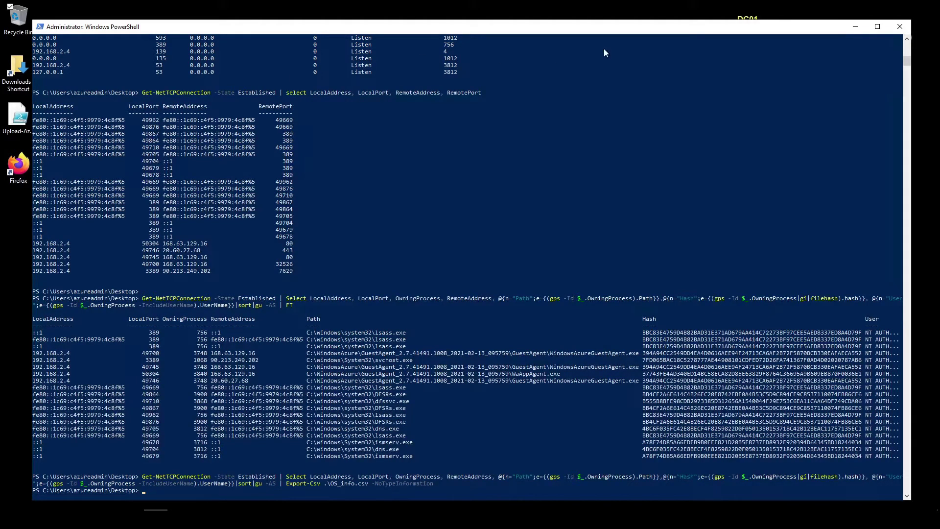
pyautogui.click(856, 27)
pyautogui.rightClick(275, 160)
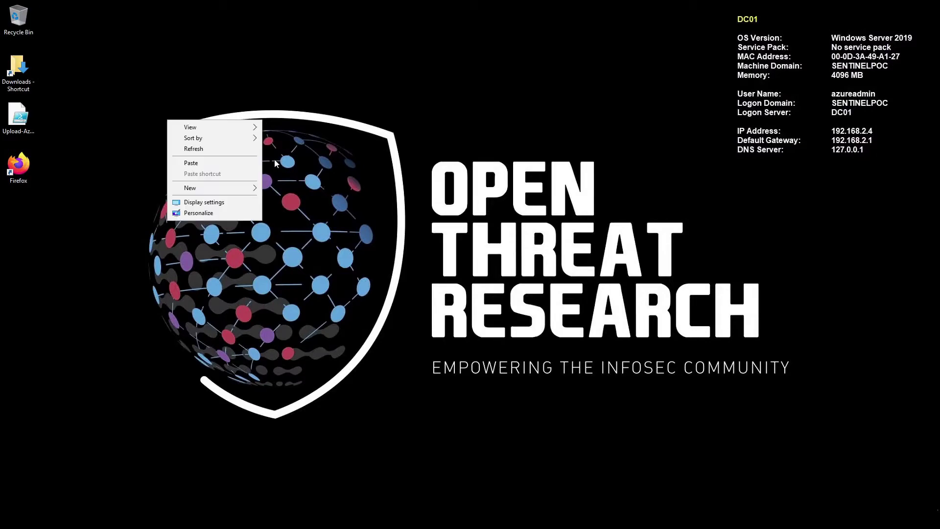
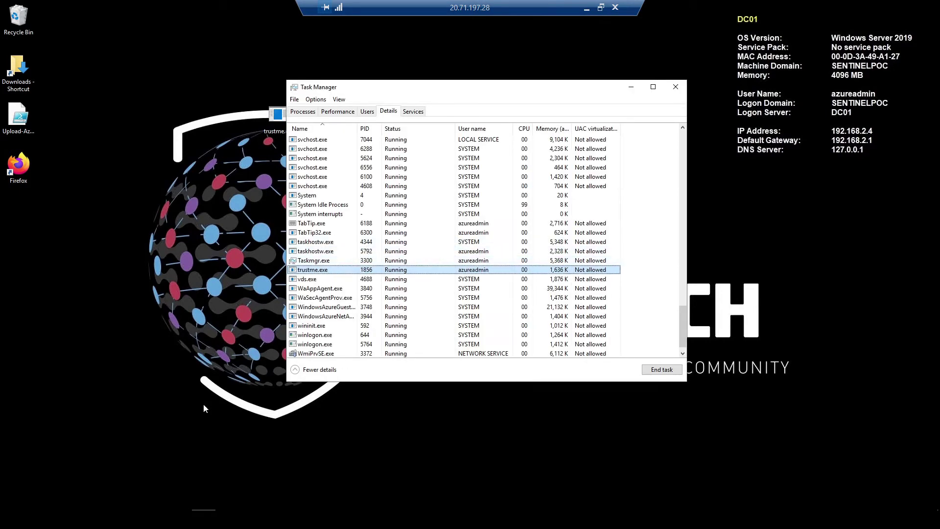
# Step: Rerun the Get-NetTCPConnection listing of established connections with process paths, hashes and users
pyautogui.hotkey('alt', 'Tab')
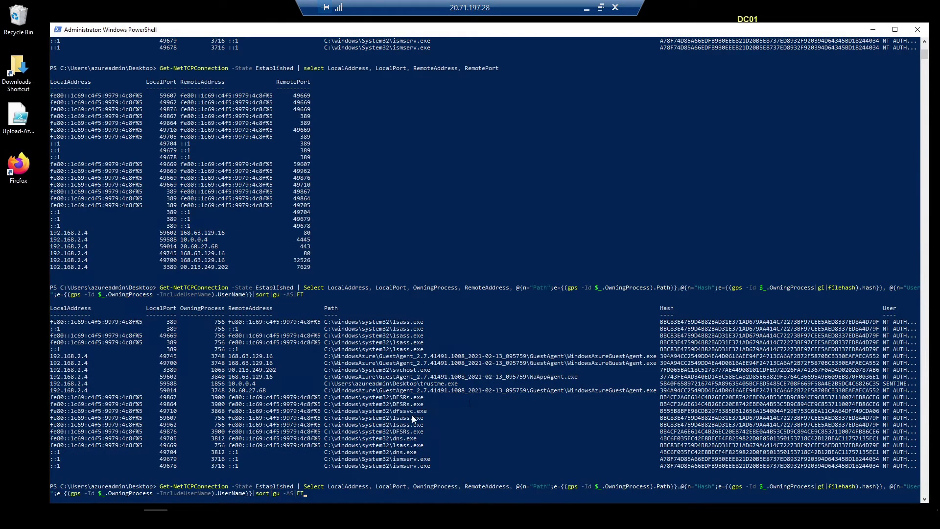
pyautogui.press('Return')
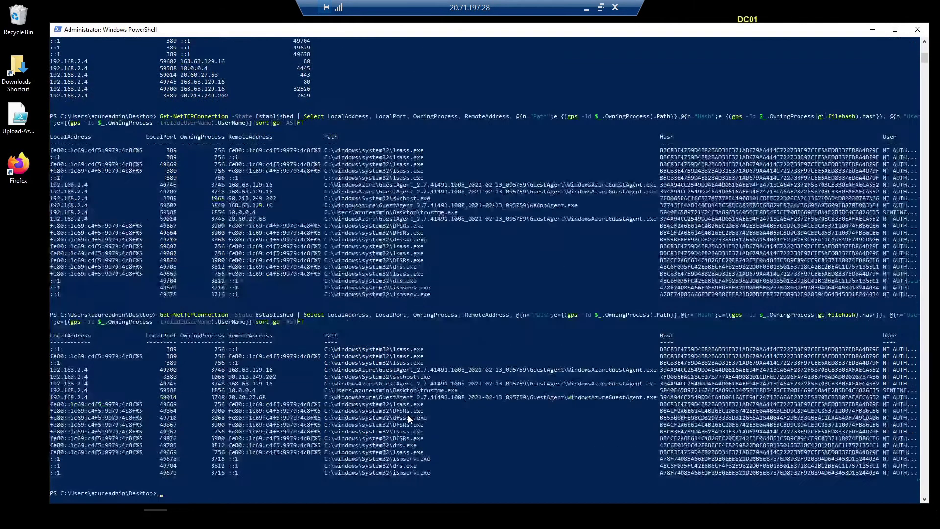
pyautogui.scroll(-2, 416, 336)
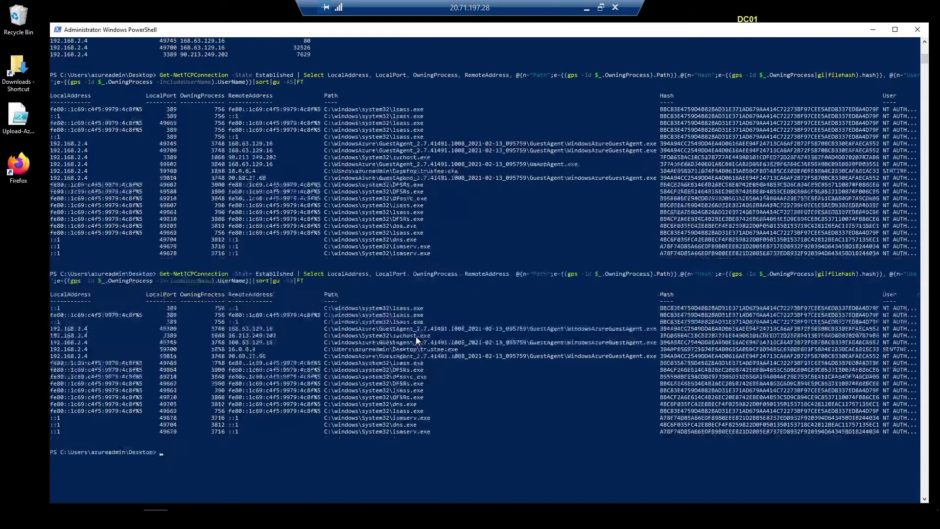
# Step: Highlight the trustme.exe path and its remote address 10.0.0.4 in the output
pyautogui.moveTo(459, 351); pyautogui.dragTo(321, 351)
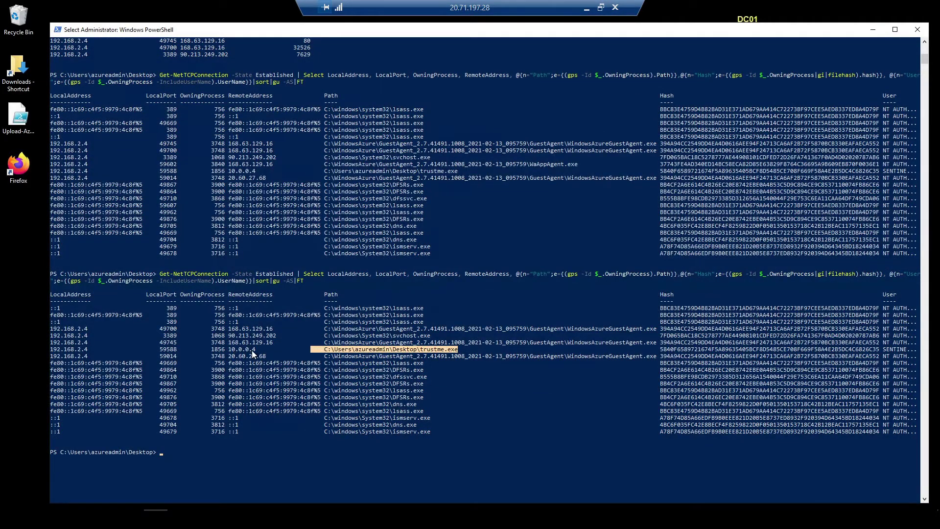
pyautogui.moveTo(254, 350)
pyautogui.mouseDown()
pyautogui.moveTo(228, 350)
pyautogui.moveTo(258, 353)
pyautogui.mouseUp()
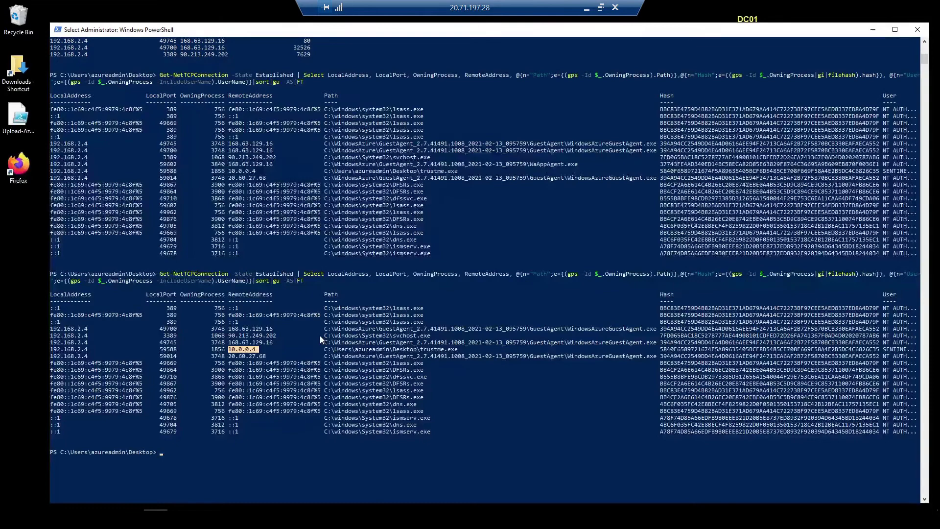
pyautogui.scroll(-3, 536, 367)
pyautogui.press('Return')
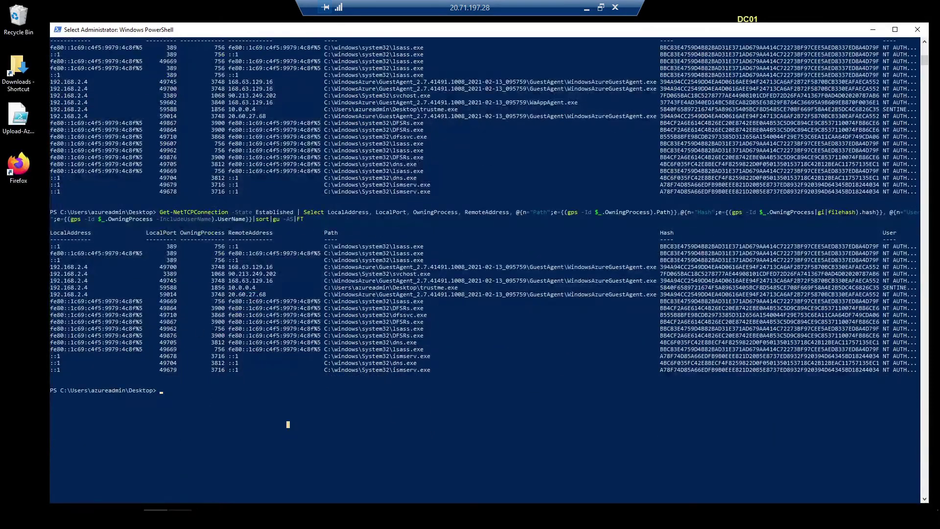
# Step: Swap the listing command's FT ending for Export-csv .\OS_info.csv -NoTypeInformation and run it
pyautogui.hotkey('alt', 'Tab')
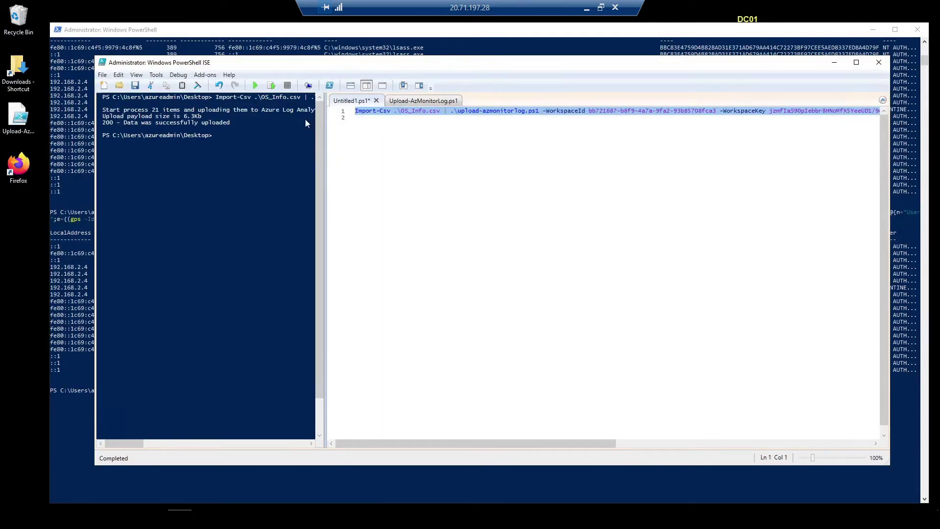
pyautogui.hotkey('alt', 'Tab')
pyautogui.write('Get-NetTCPConnection -State Established | select LocalAddress, LocalPort, RemoteAddress, RemotePort')
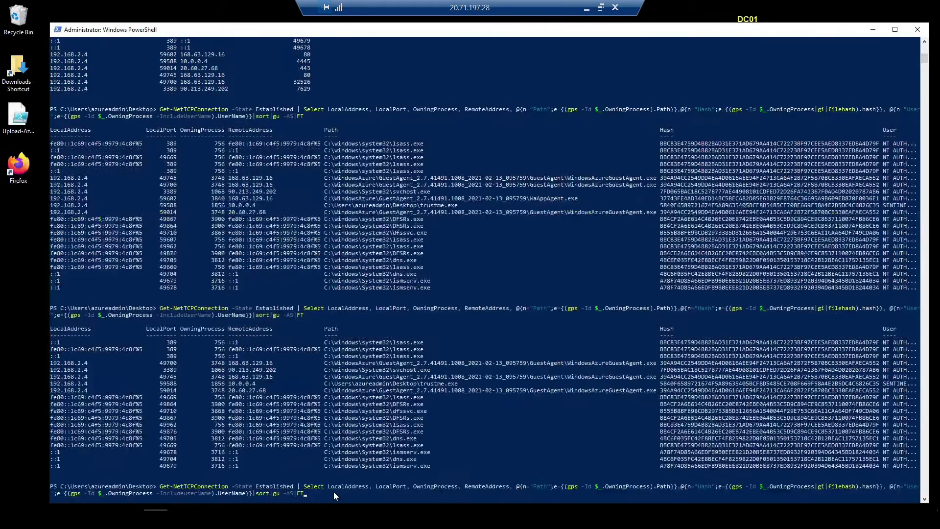
pyautogui.press('Escape')
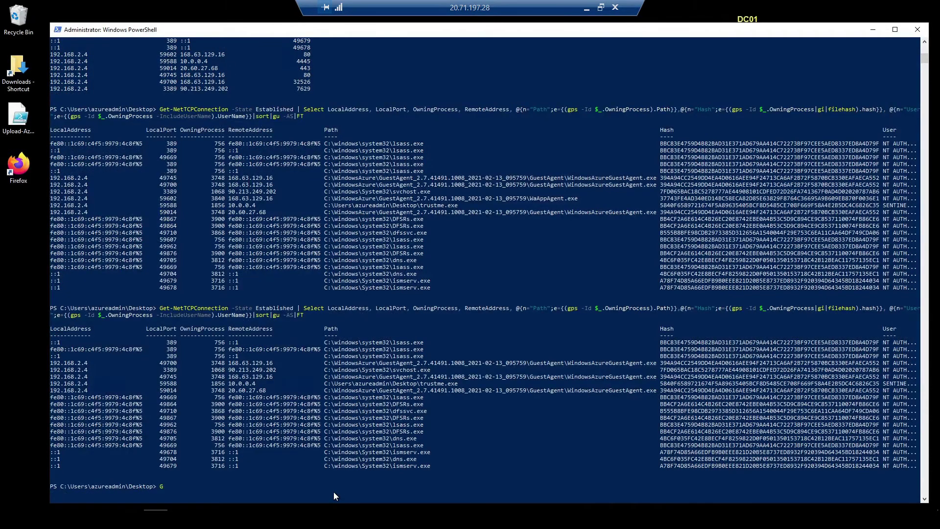
pyautogui.press('Up')
pyautogui.press('BackSpace')
pyautogui.press('BackSpace')
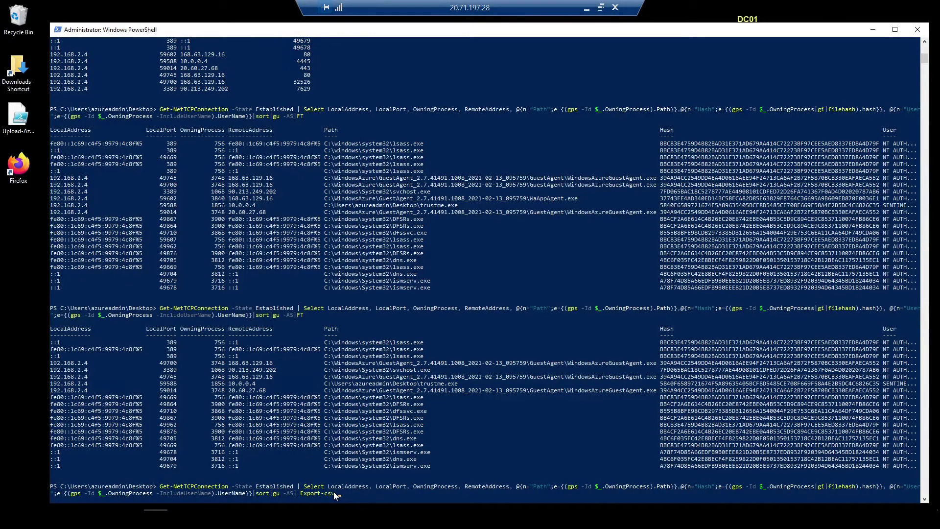
pyautogui.write('Export-csv .\\OS_info.csv -NoTypeInformation')
pyautogui.press('Return')
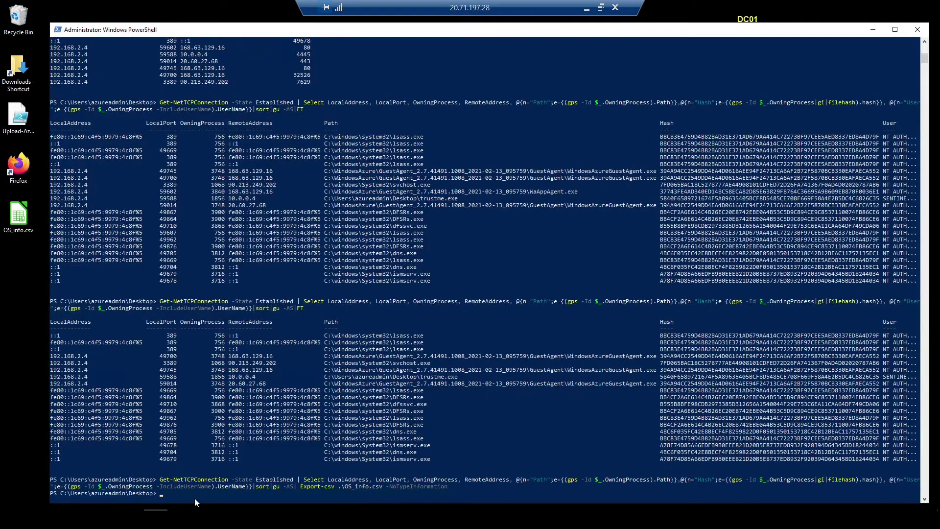
# Step: In PowerShell ISE, run the Import-Csv upload line to send OS_Info.csv's 20 records to Log Analytics
pyautogui.hotkey('alt', 'Tab')
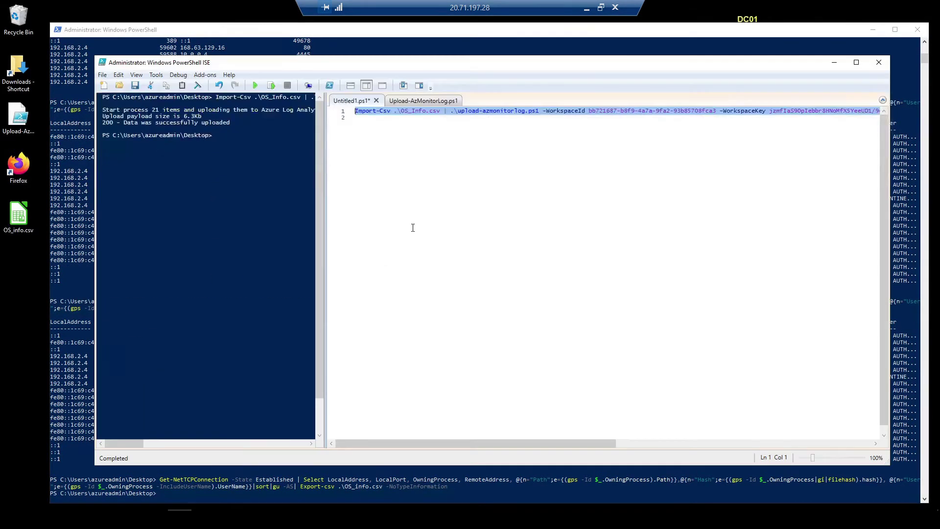
pyautogui.click(440, 118)
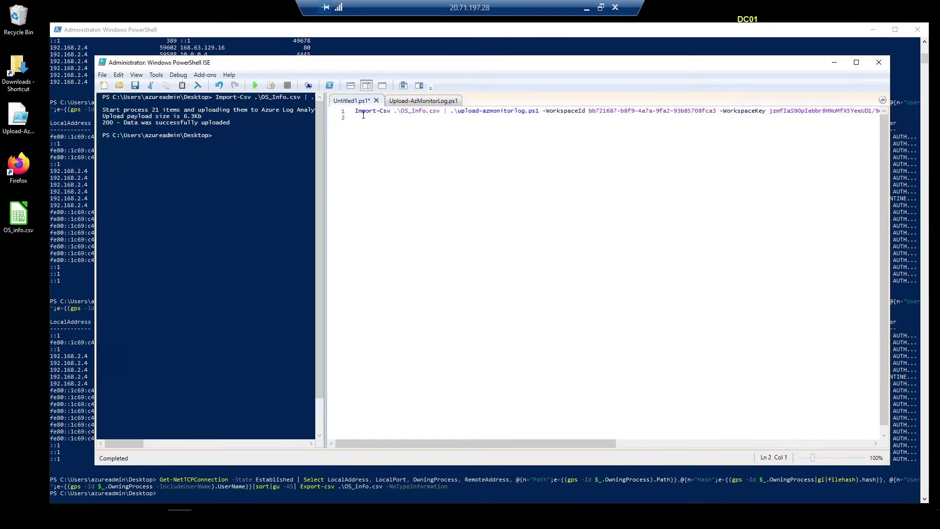
pyautogui.hotkey('ctrl', 'a')
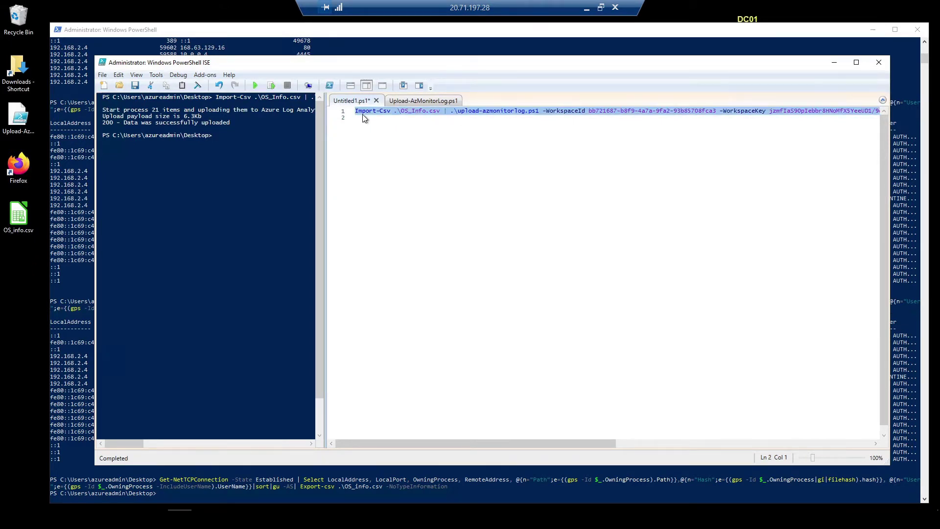
pyautogui.click(272, 85)
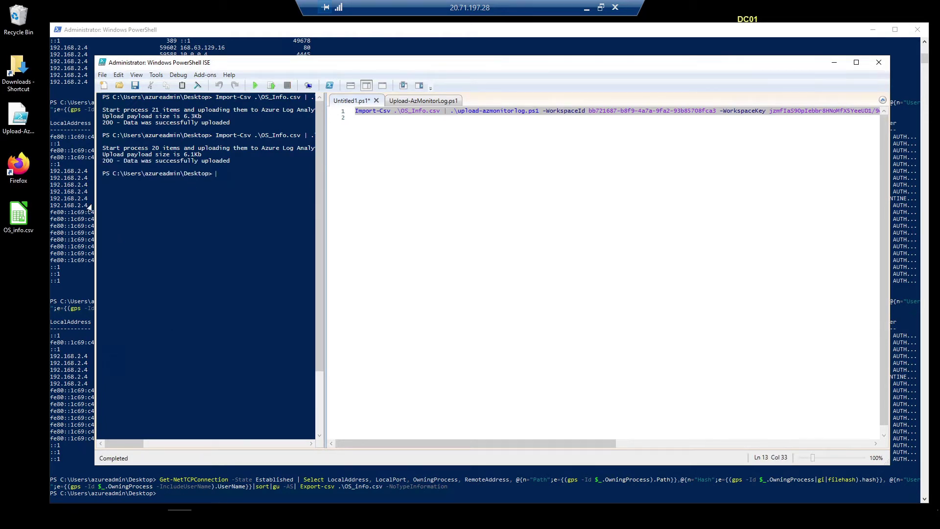
# Step: Back in the PowerShell console, highlight trustme.exe and the start of its hash
pyautogui.moveTo(203, 510)
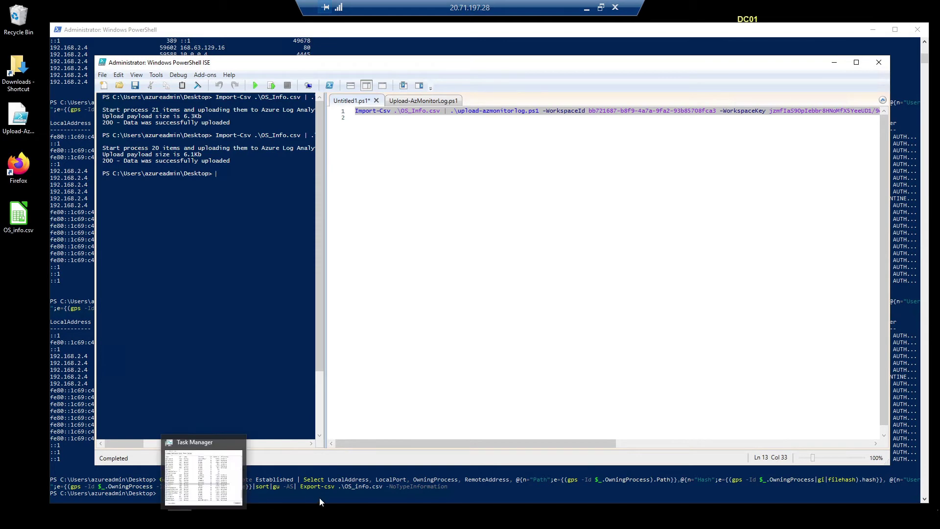
pyautogui.click(206, 475)
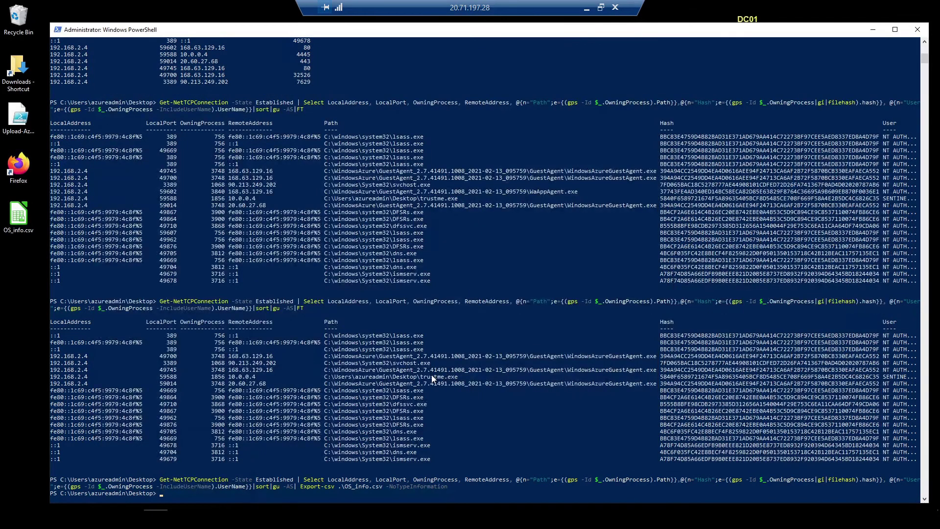
pyautogui.moveTo(420, 377); pyautogui.dragTo(697, 376)
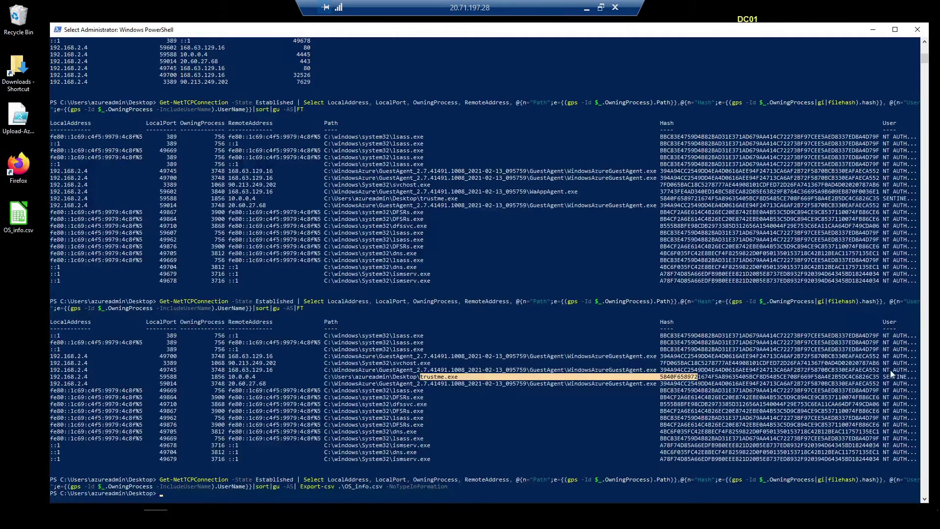
# Step: Open OS_info.csv in Calc through the Text Import dialog and select the trustme.exe row 8
pyautogui.doubleClick(18, 213)
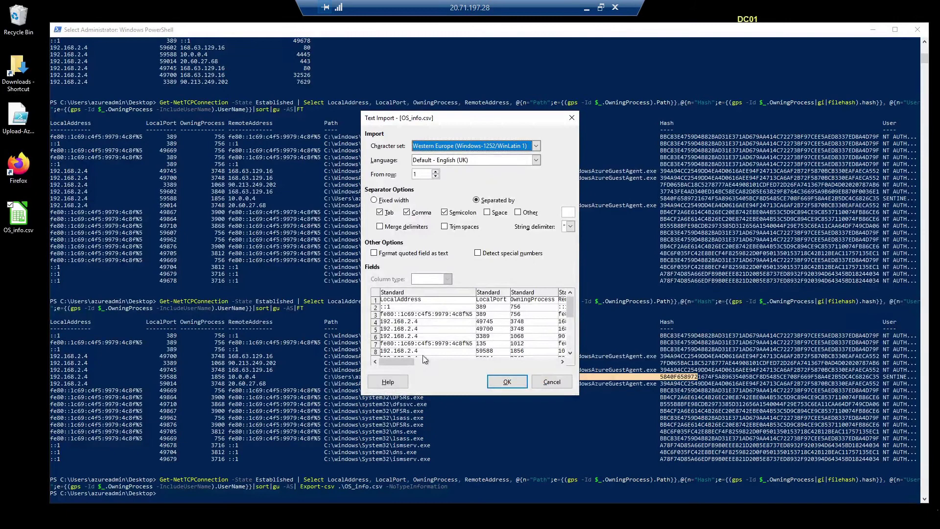
pyautogui.moveTo(400, 362); pyautogui.dragTo(548, 350)
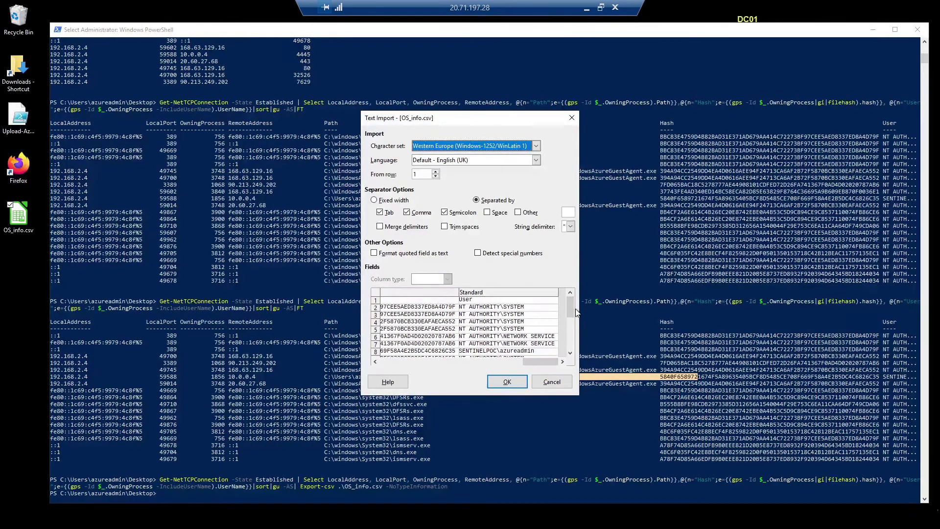
pyautogui.scroll(-1, 572, 316)
pyautogui.click(532, 325)
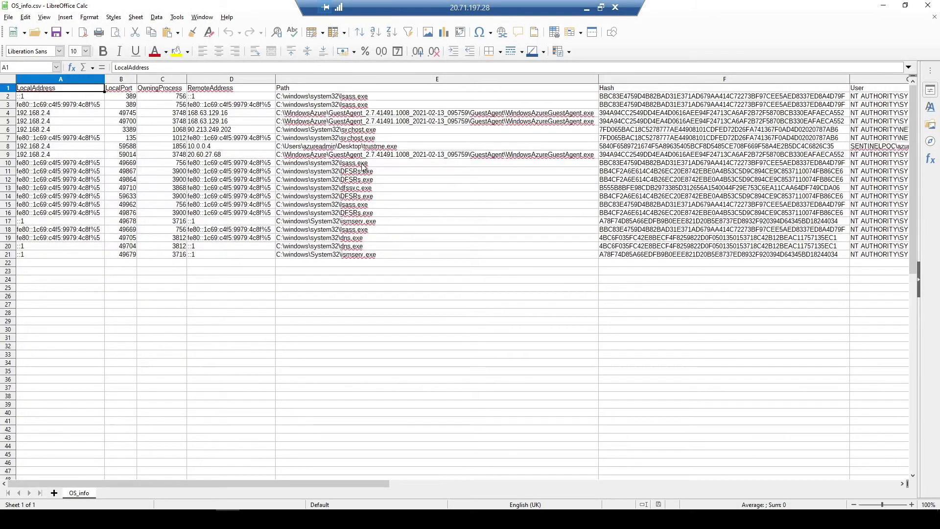
pyautogui.click(8, 146)
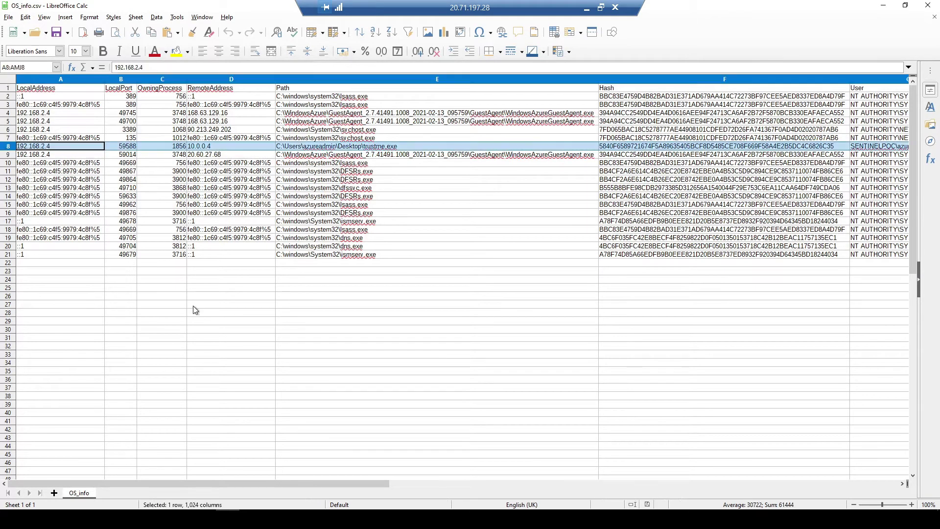
pyautogui.moveTo(114, 482)
pyautogui.mouseDown()
pyautogui.moveTo(83, 484)
pyautogui.moveTo(208, 491)
pyautogui.moveTo(110, 485)
pyautogui.mouseUp()
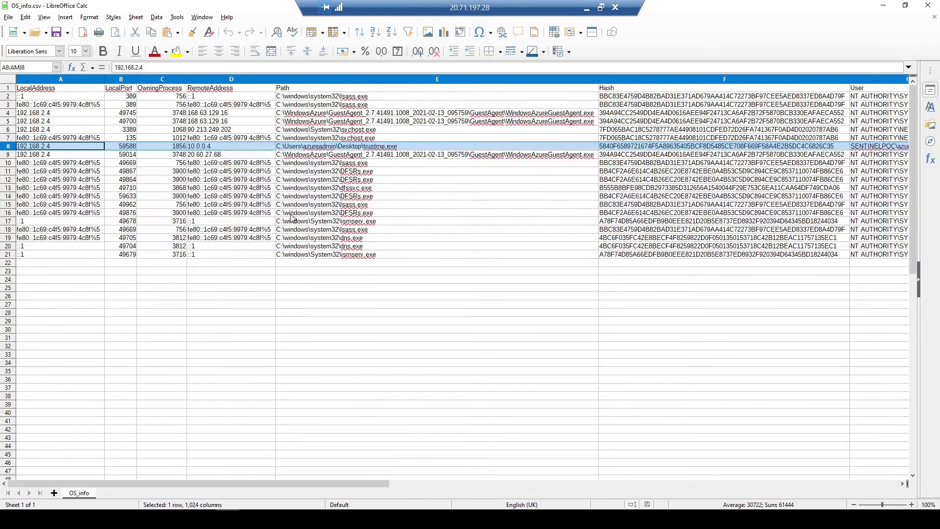
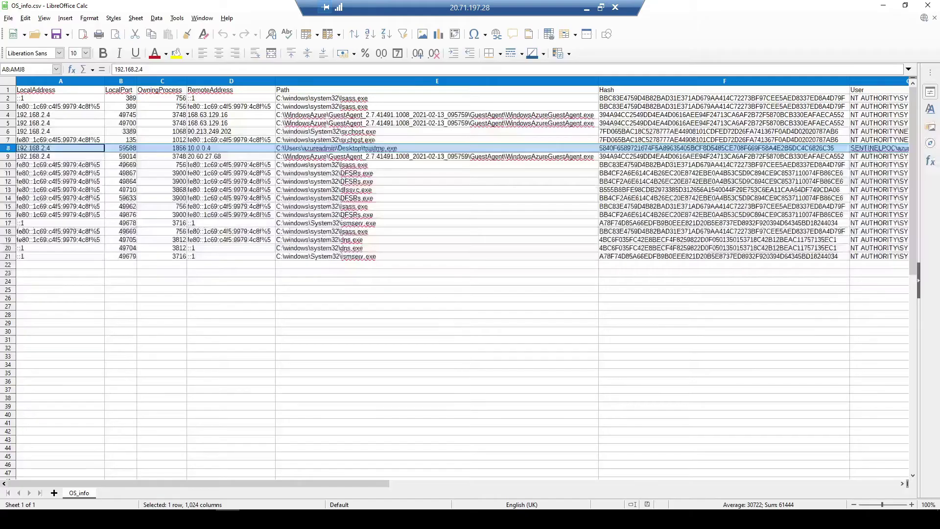
# Step: Return to the PowerShell ISE log-upload script and deselect the upload command
pyautogui.hotkey('alt', 'Tab')
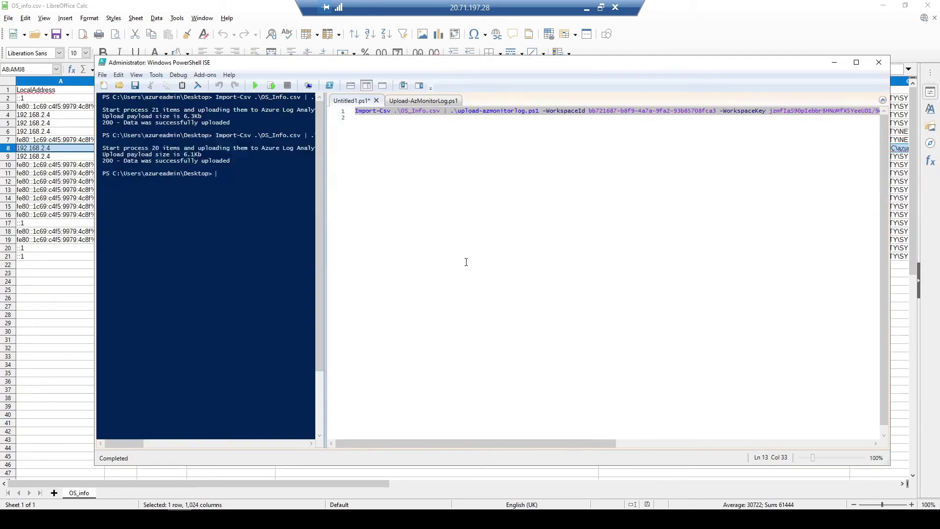
pyautogui.click(449, 136)
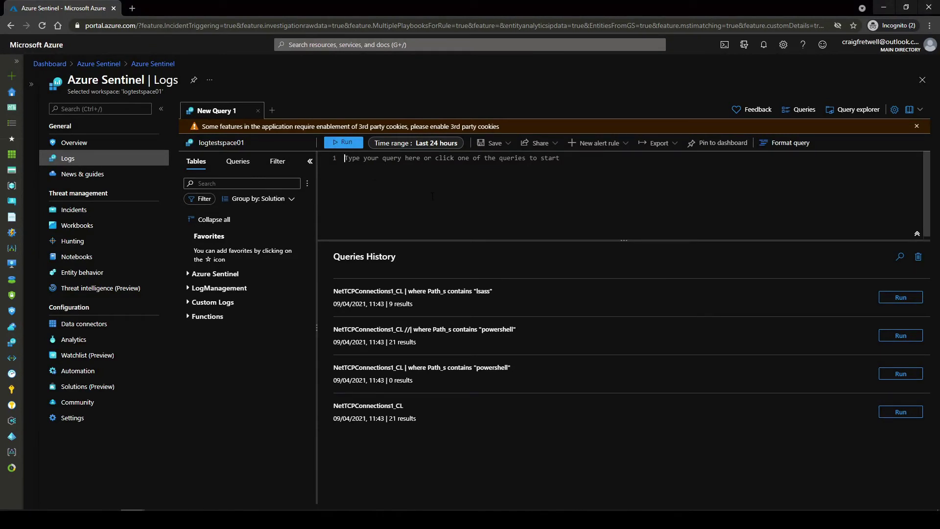
# Step: Enter the NetTCPConnections1_CL table name as the query
pyautogui.write('Net')
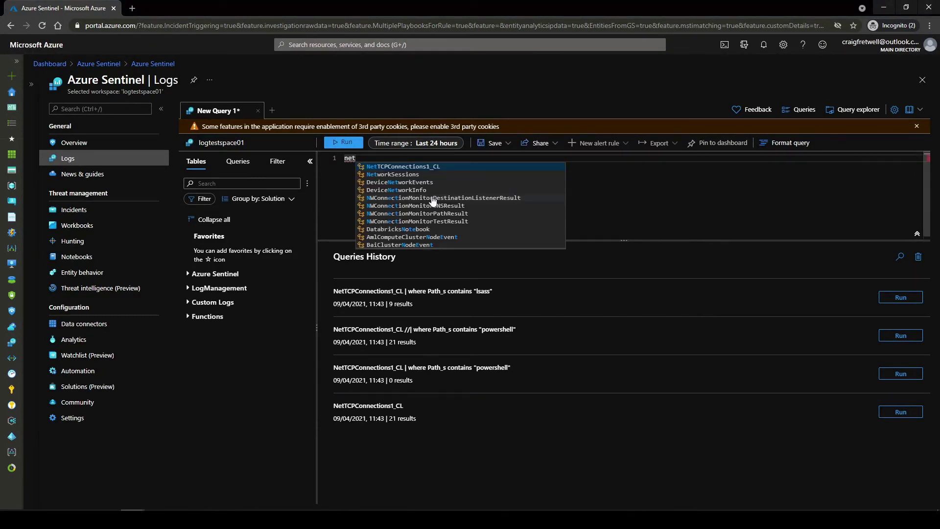
pyautogui.press('Tab')
pyautogui.press('Return')
pyautogui.write('|')
pyautogui.press('BackSpace')
pyautogui.press('BackSpace')
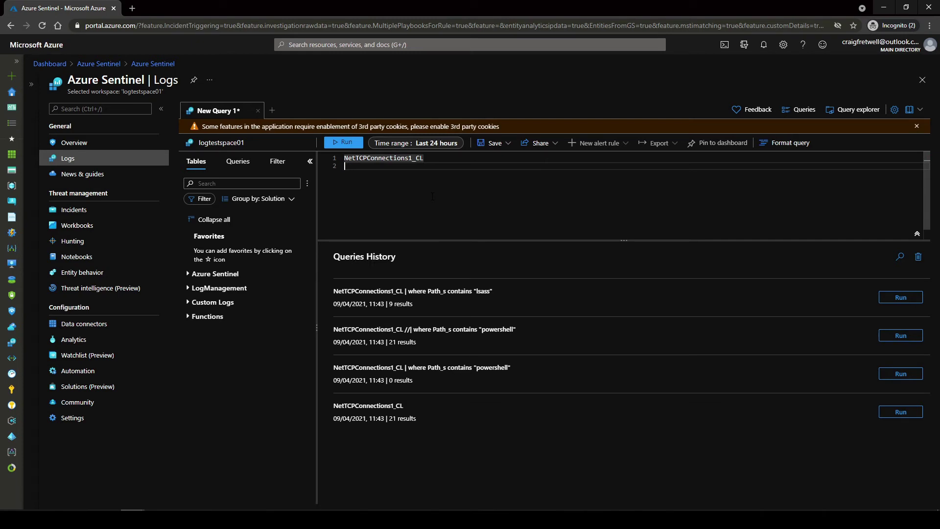
# Step: Dismiss the cookies warning, widen the time range, and run the table query
pyautogui.click(434, 143)
pyautogui.click(438, 161)
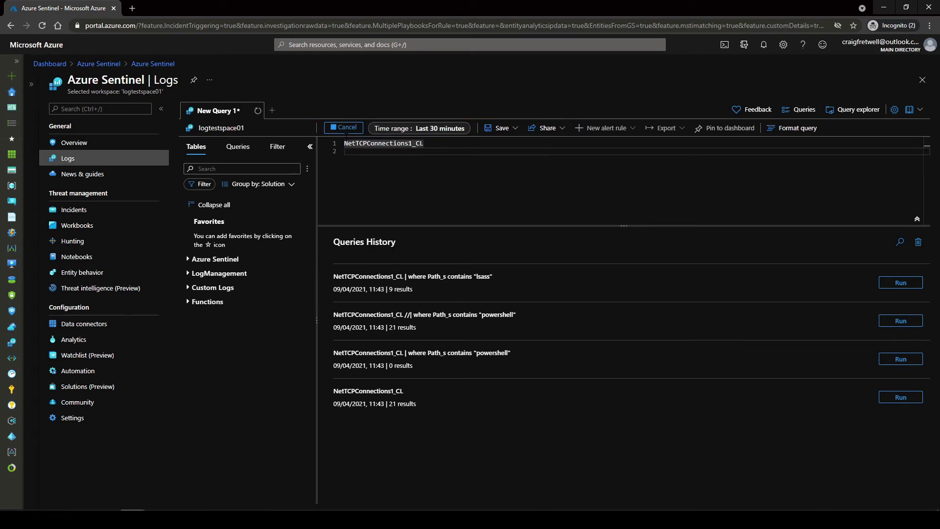
pyautogui.click(345, 128)
pyautogui.click(416, 128)
pyautogui.click(402, 158)
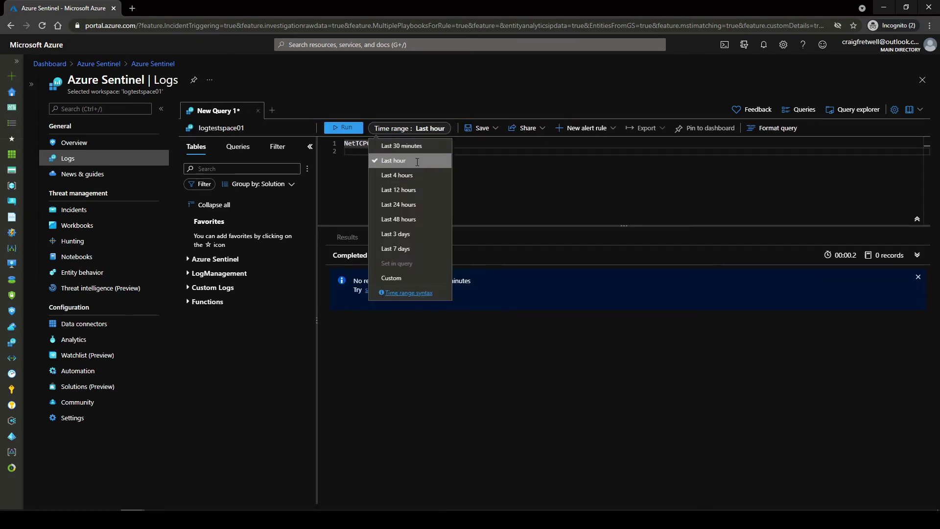
pyautogui.click(352, 129)
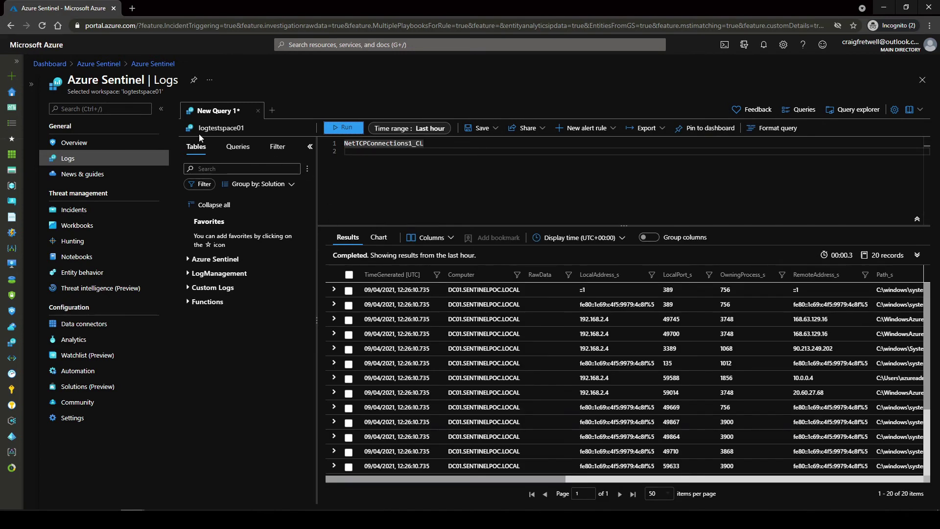
# Step: Collapse the navigation and schema panes and inspect the trustme.exe connection's remote address and path
pyautogui.click(162, 109)
pyautogui.click(195, 147)
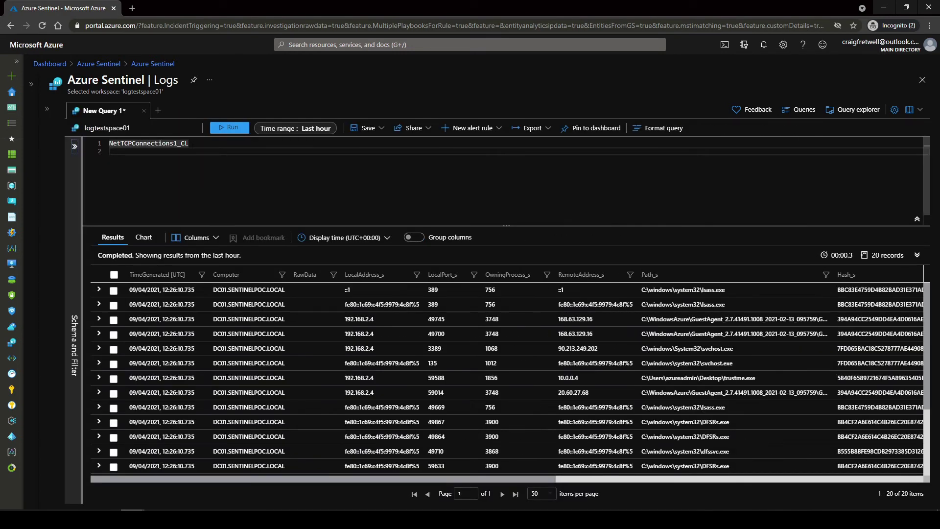
pyautogui.click(574, 379)
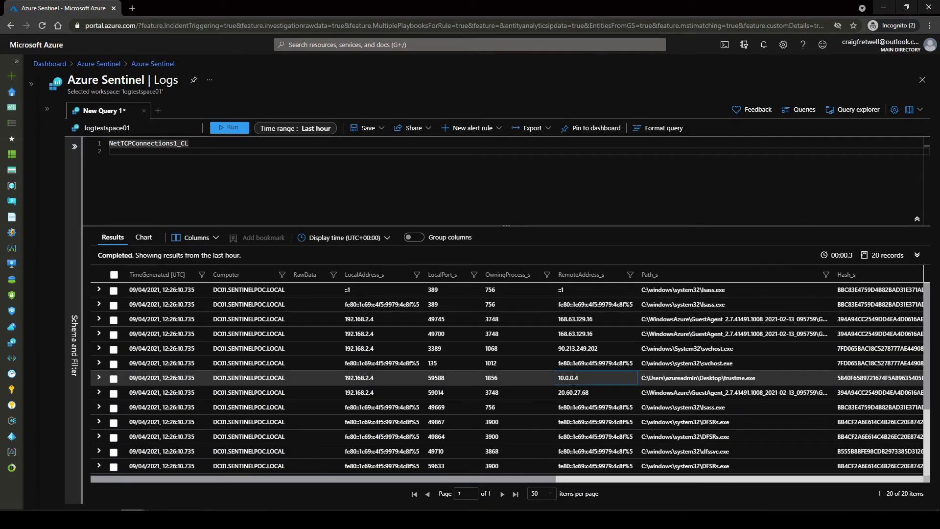
pyautogui.click(703, 379)
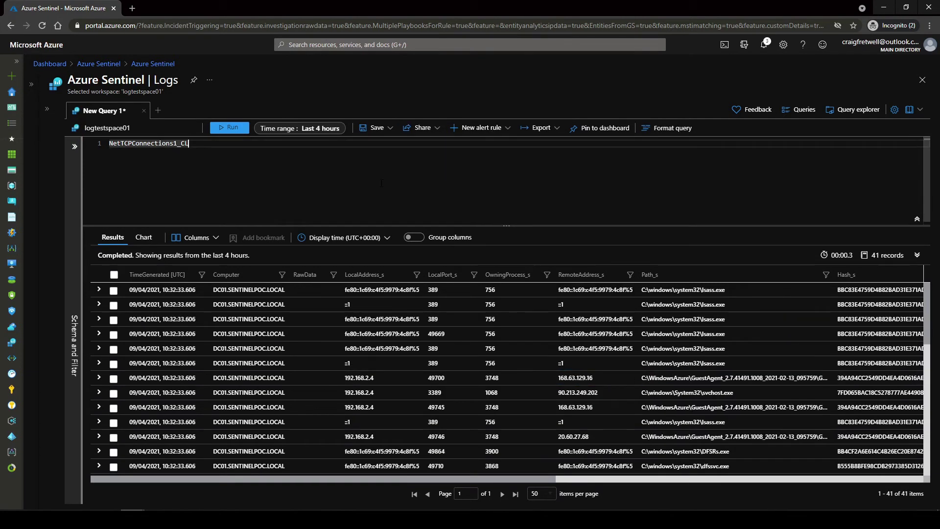
# Step: Add a filter line excluding paths containing lsass.exe and run the query
pyautogui.press('Return')
pyautogui.write('| where')
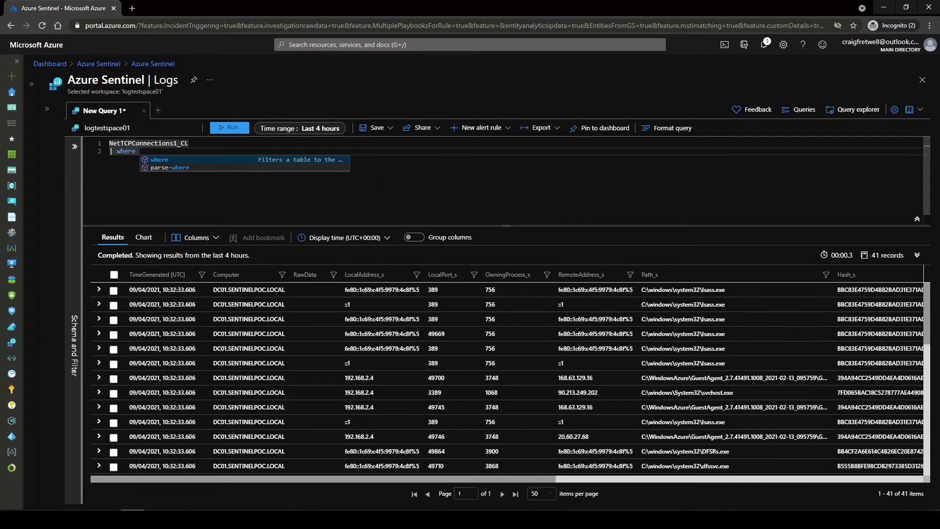
pyautogui.write(' Path_s ')
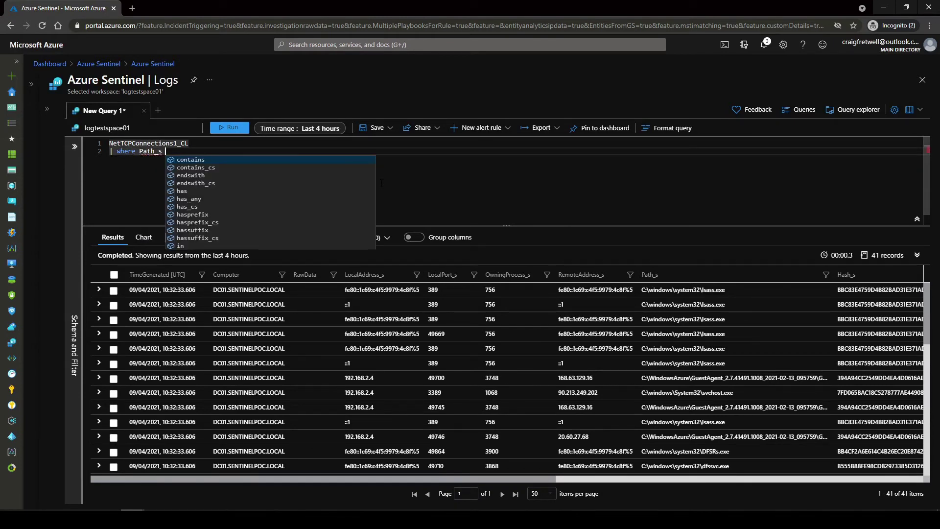
pyautogui.write('!conta')
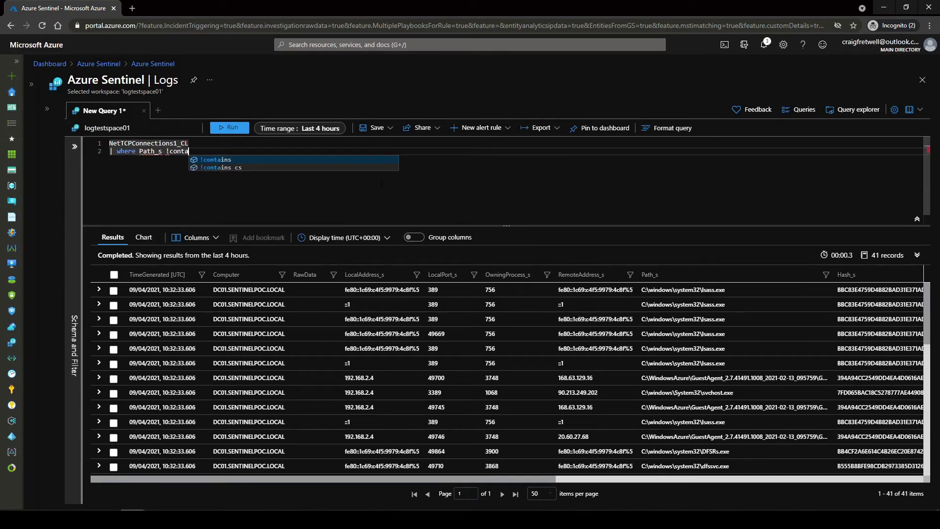
pyautogui.write('ins "l')
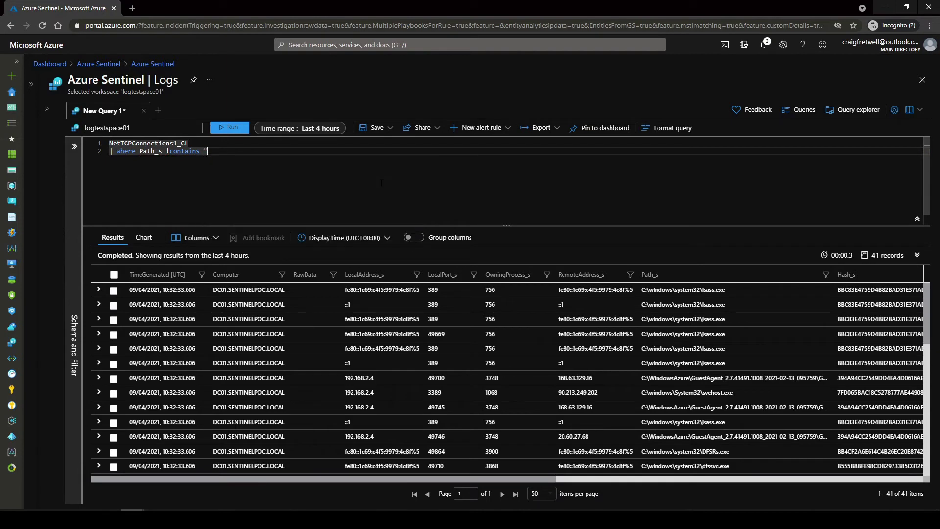
pyautogui.write('saa')
pyautogui.press('BackSpace')
pyautogui.write('ss.exe"')
pyautogui.hotkey('shift', 'Return')
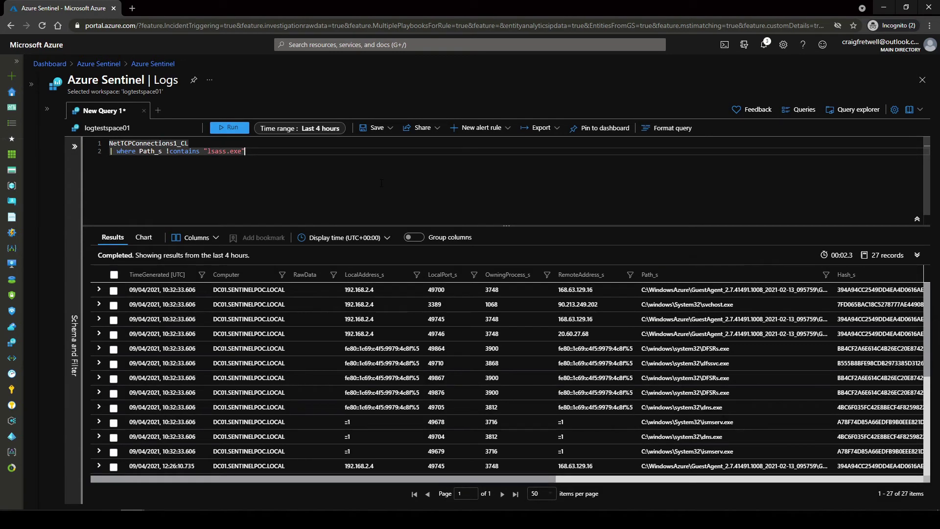
# Step: Duplicate the lsass.exe exclusion line and change the copy to exclude svchost.exe
pyautogui.hotkey('shift', 'Home')
pyautogui.hotkey('ctrl', 'c')
pyautogui.press('BackSpace')
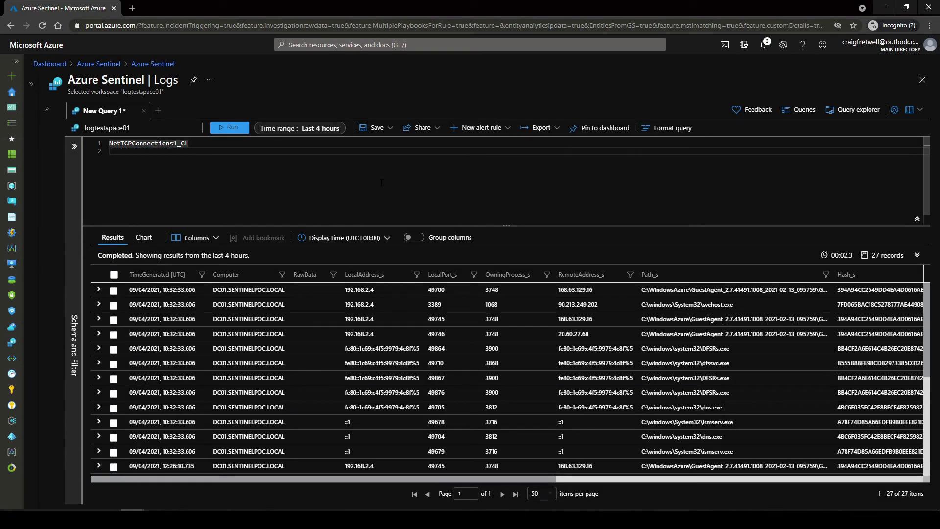
pyautogui.hotkey('ctrl', 'v')
pyautogui.press('Return')
pyautogui.hotkey('ctrl', 'v')
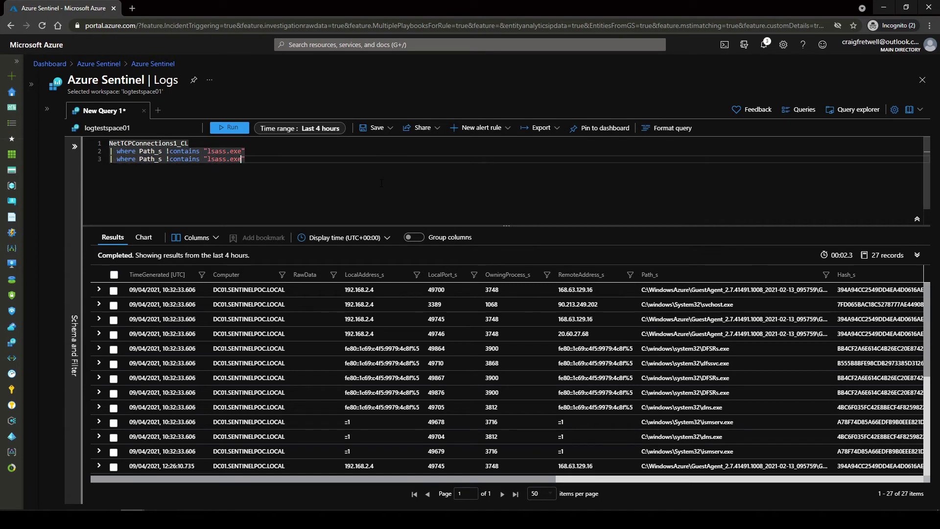
pyautogui.press('Left')
pyautogui.press('Left')
pyautogui.press('Left')
pyautogui.press('BackSpace')
pyautogui.press('BackSpace')
pyautogui.press('BackSpace')
pyautogui.press('BackSpace')
pyautogui.press('BackSpace')
pyautogui.write('svchost')
pyautogui.press('End')
# Step: Add a fourth filter line excluding paths containing dfsr.exe
pyautogui.press('Return')
pyautogui.hotkey('ctrl', 'v')
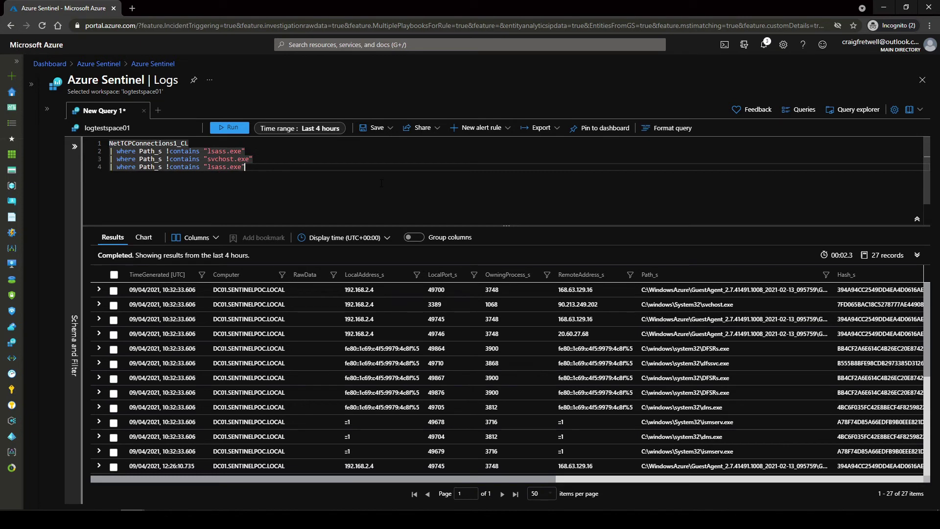
pyautogui.press('Left')
pyautogui.press('Left')
pyautogui.press('Left')
pyautogui.press('BackSpace')
pyautogui.press('BackSpace')
pyautogui.press('BackSpace')
pyautogui.press('BackSpace')
pyautogui.press('BackSpace')
pyautogui.write('df')
pyautogui.write('sr')
# Step: Add a fifth line excluding dns.exe and rerun the query, leaving 20 records
pyautogui.press('Return')
pyautogui.hotkey('ctrl', 'v')
pyautogui.press('Left')
pyautogui.press('Left')
pyautogui.press('Left')
pyautogui.press('Left')
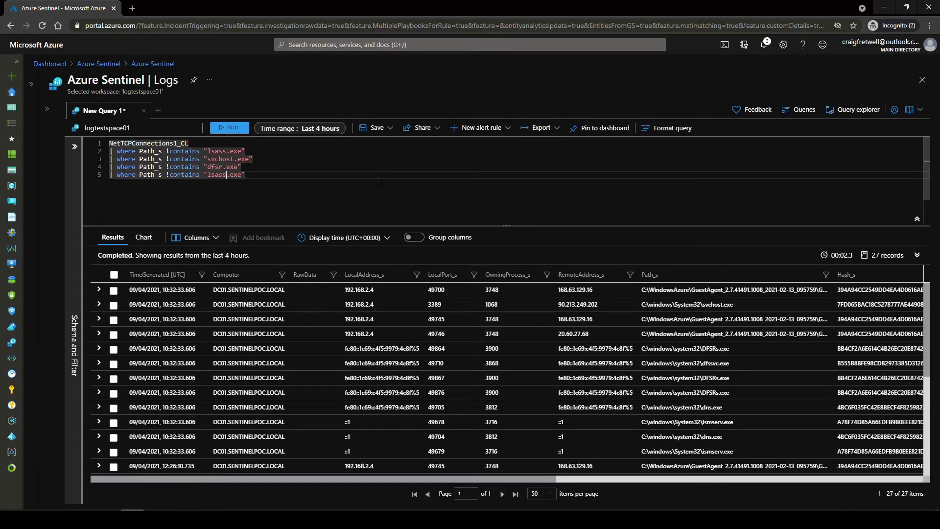
pyautogui.press('BackSpace')
pyautogui.press('BackSpace')
pyautogui.press('BackSpace')
pyautogui.press('BackSpace')
pyautogui.press('BackSpace')
pyautogui.write('dms')
pyautogui.press('BackSpace')
pyautogui.press('BackSpace')
pyautogui.write('ns')
pyautogui.hotkey('shift', 'Return')
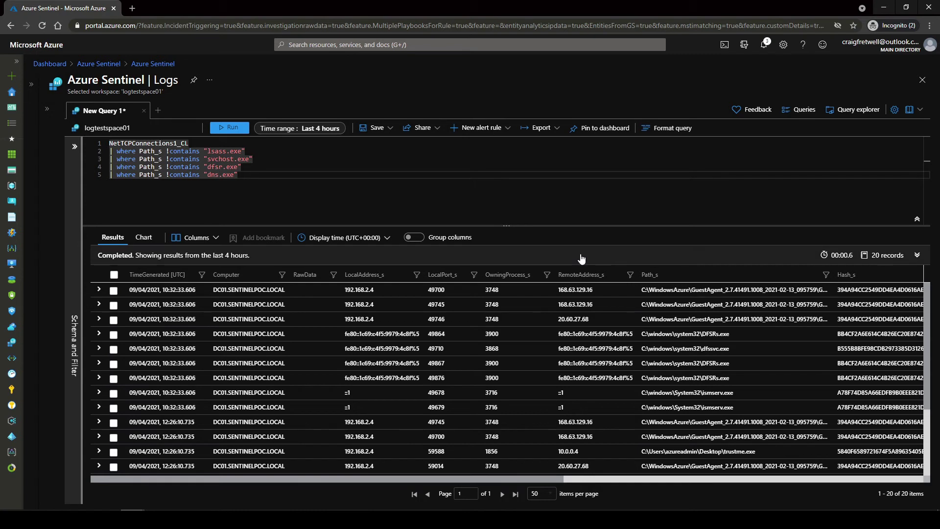
# Step: Add a sixth filter line excluding paths containing windowsazure and rerun the query to get 14 records
pyautogui.click(284, 184)
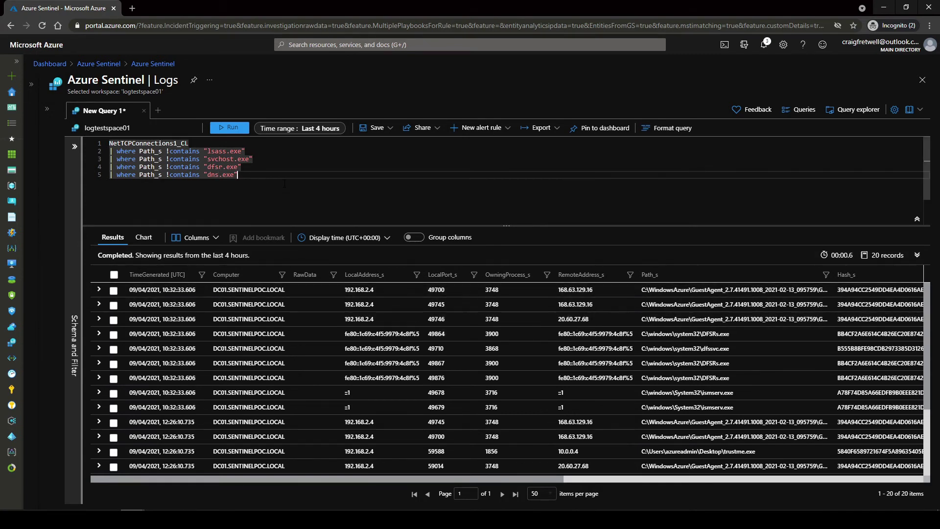
pyautogui.press('Return')
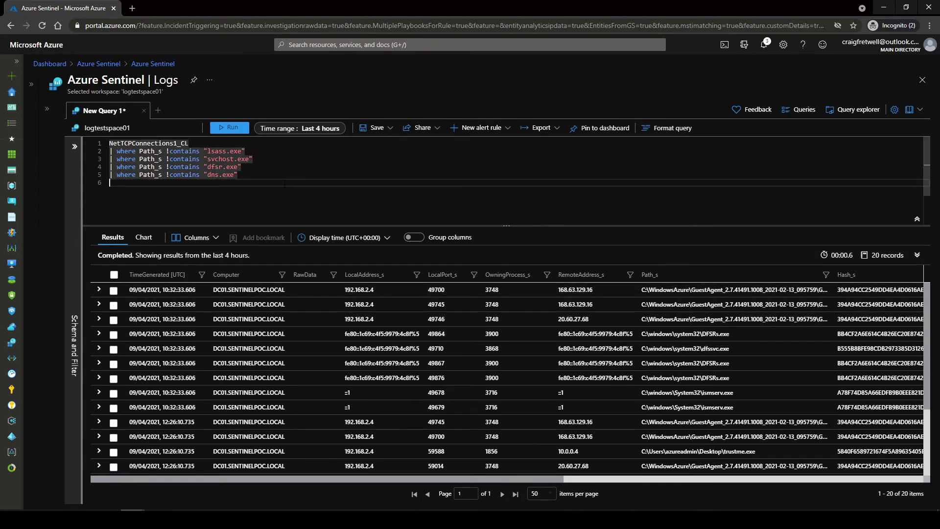
pyautogui.hotkey('ctrl', 'v')
pyautogui.press('Left')
pyautogui.press('Left')
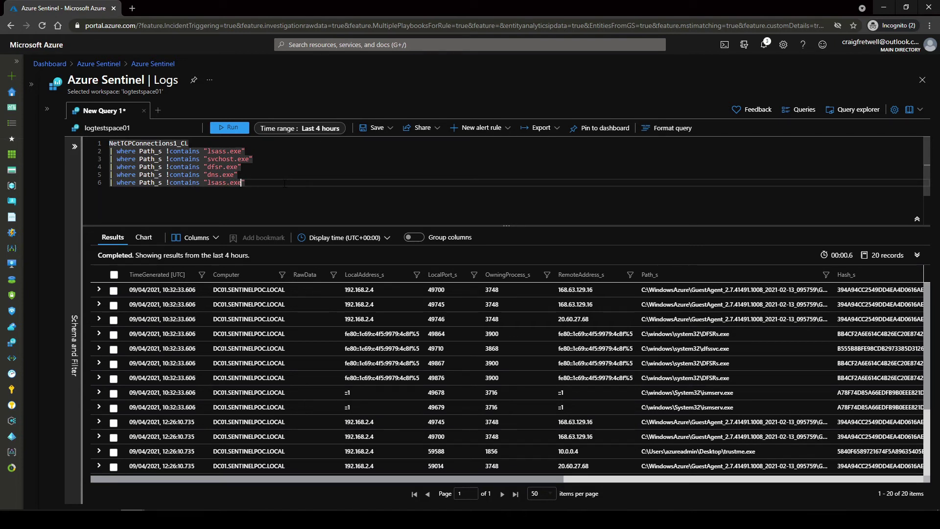
pyautogui.press('BackSpace')
pyautogui.press('BackSpace')
pyautogui.press('BackSpace')
pyautogui.press('BackSpace')
pyautogui.press('BackSpace')
pyautogui.press('BackSpace')
pyautogui.press('BackSpace')
pyautogui.press('BackSpace')
pyautogui.press('BackSpace')
pyautogui.write('windowsazure')
pyautogui.hotkey('shift', 'Return')
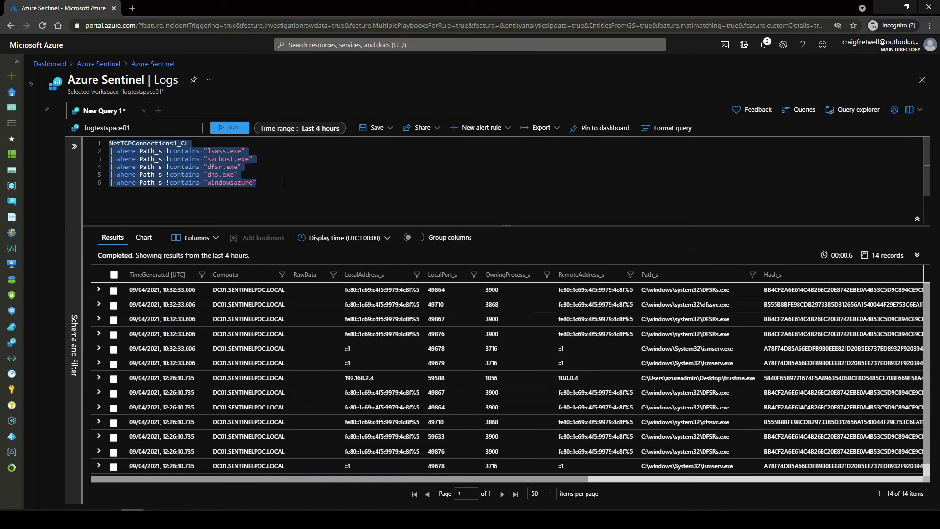
pyautogui.scroll(-1, 781, 388)
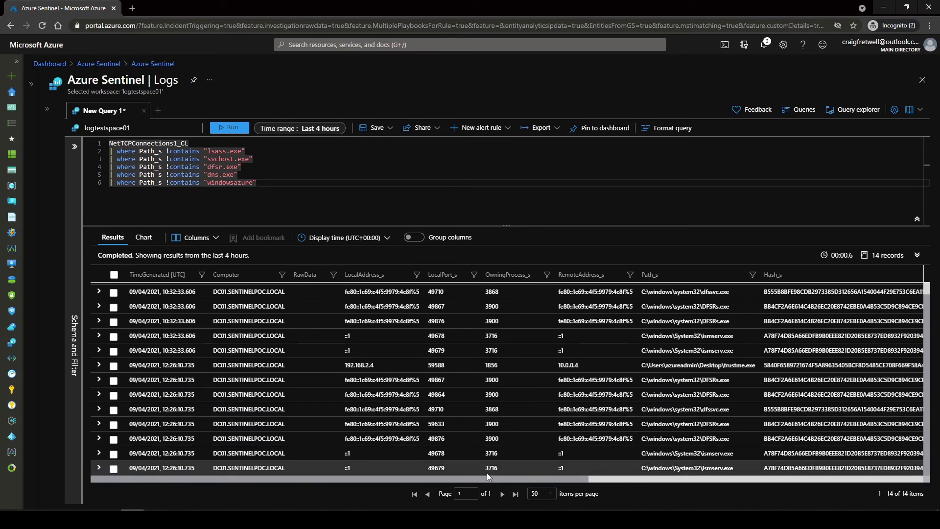
pyautogui.moveTo(493, 477)
pyautogui.mouseDown()
pyautogui.moveTo(564, 475)
pyautogui.moveTo(481, 463)
pyautogui.mouseUp()
pyautogui.moveTo(764, 371); pyautogui.dragTo(563, 379)
pyautogui.click(563, 380)
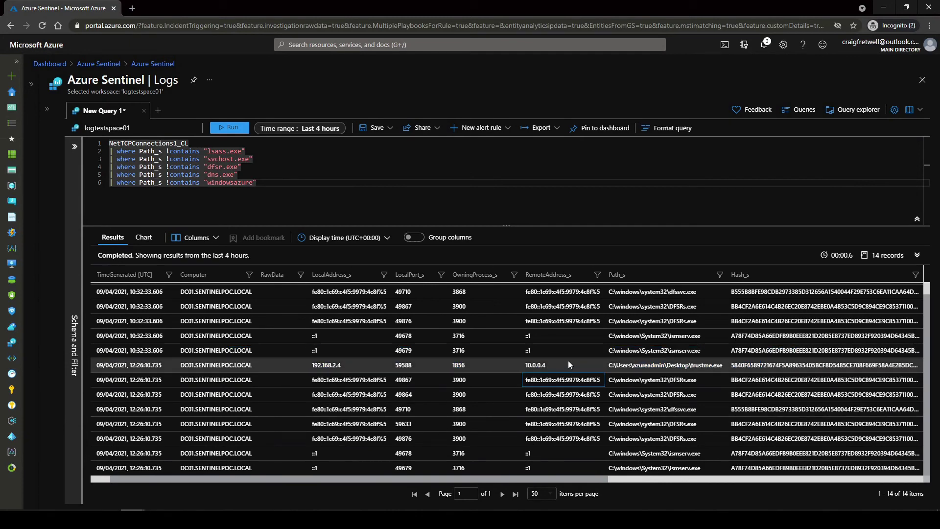
pyautogui.click(318, 180)
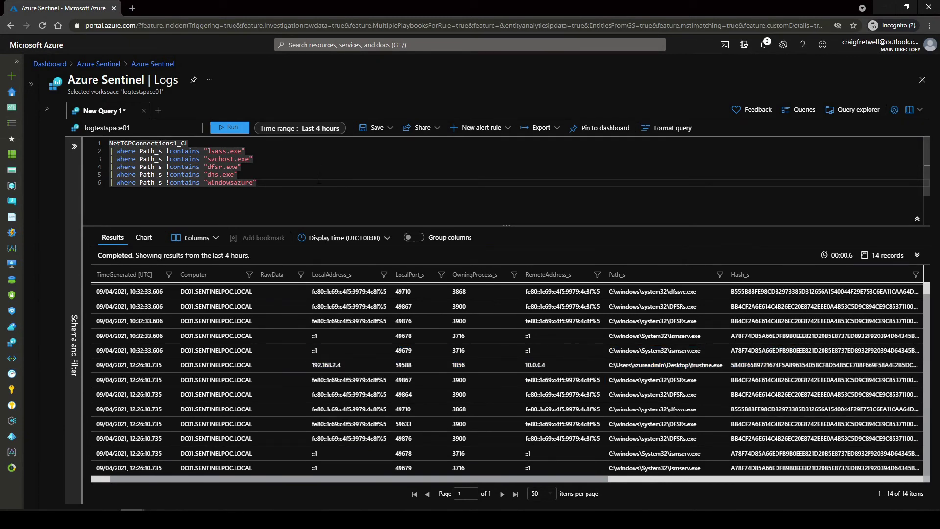
pyautogui.press('Return')
pyautogui.hotkey('ctrl', 'v')
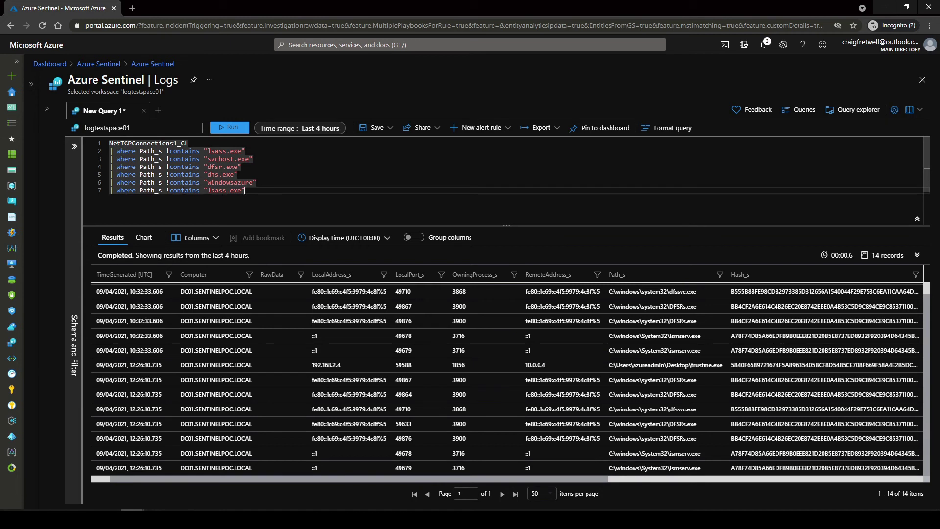
pyautogui.click(169, 190)
pyautogui.press('BackSpace')
pyautogui.doubleClick(214, 191)
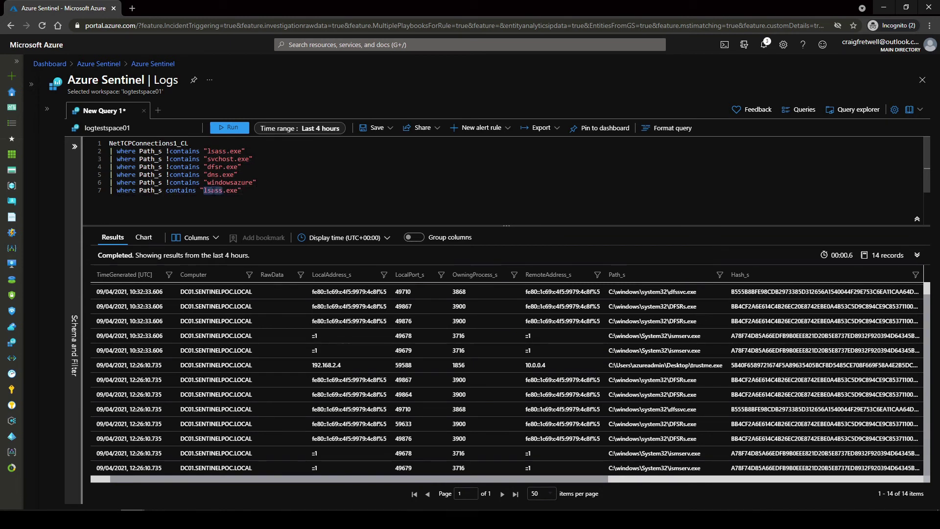
pyautogui.write('powers')
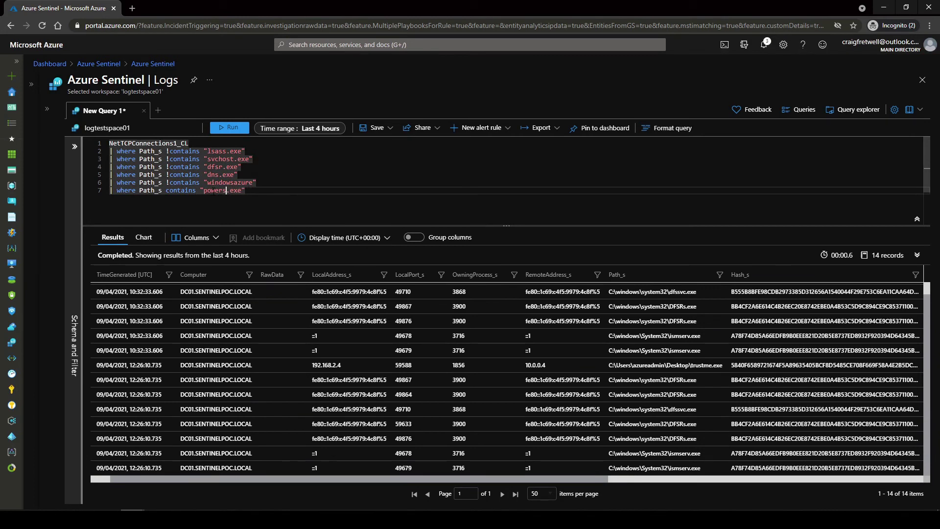
pyautogui.write('hell')
pyautogui.hotkey('shift', 'Return')
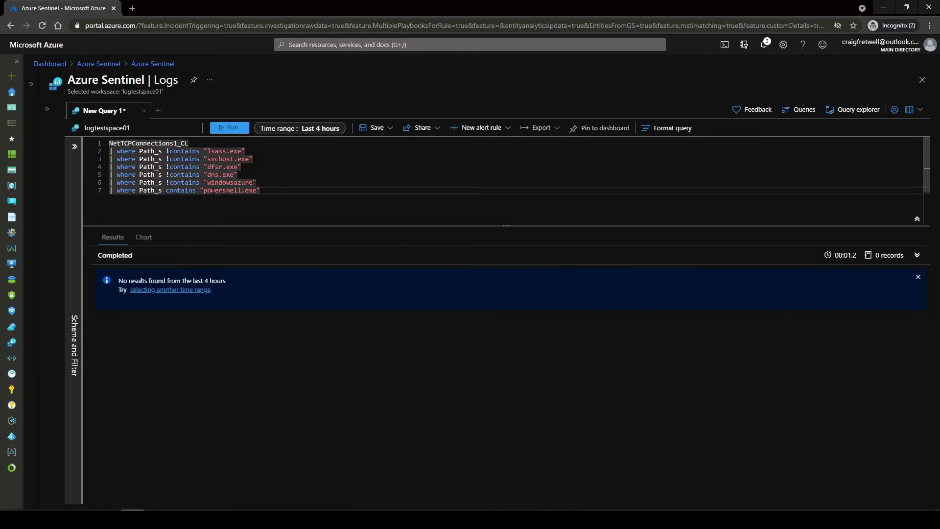
pyautogui.click(315, 198)
pyautogui.tripleClick(315, 197)
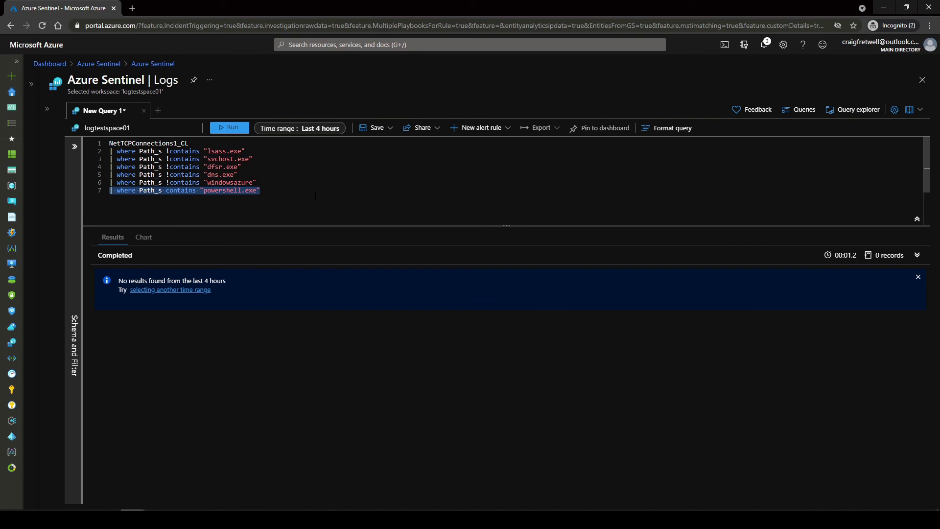
pyautogui.press('BackSpace')
pyautogui.hotkey('shift', 'Return')
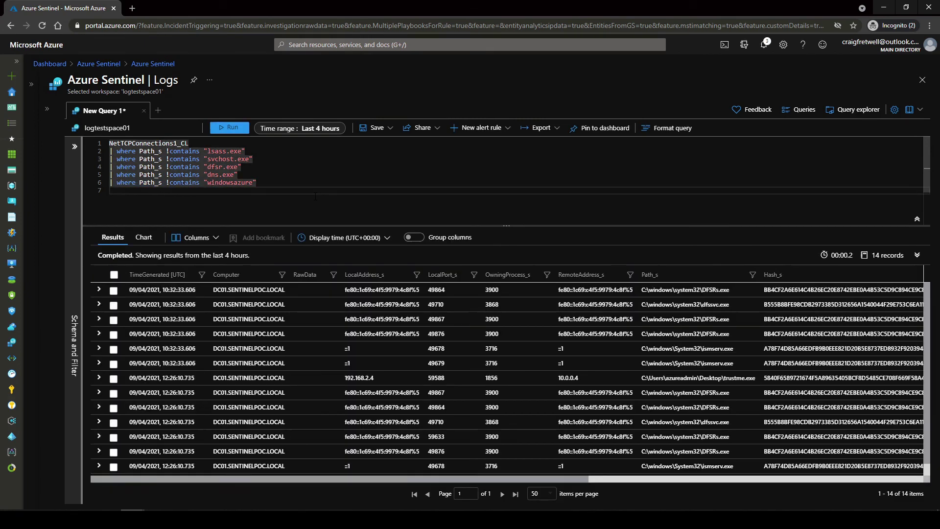